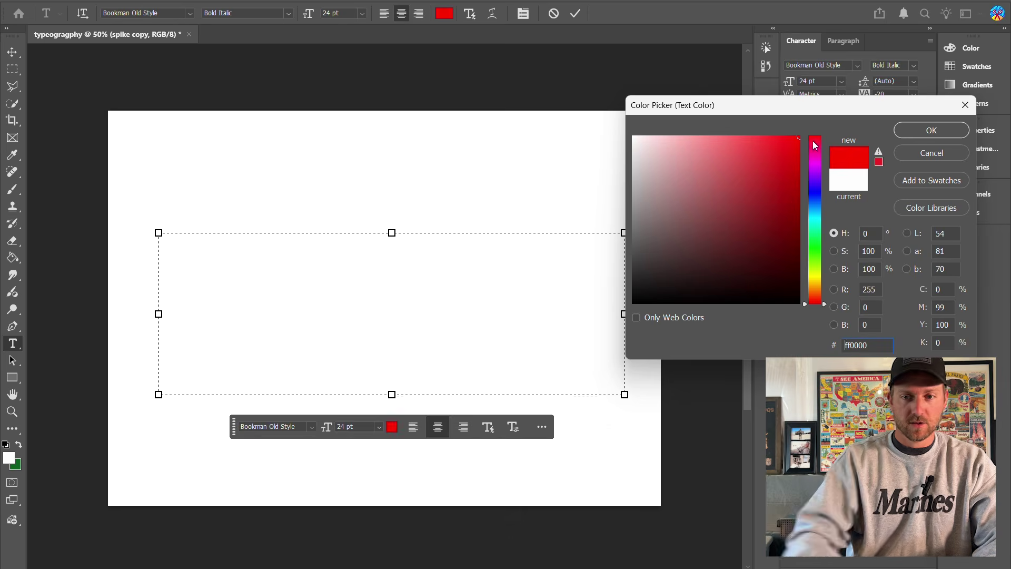
- Enter "Pollworth" in the text box in red (#ff0000) and move the text slightly down on the canvas
left_click(932, 130)
type("Pollworth")
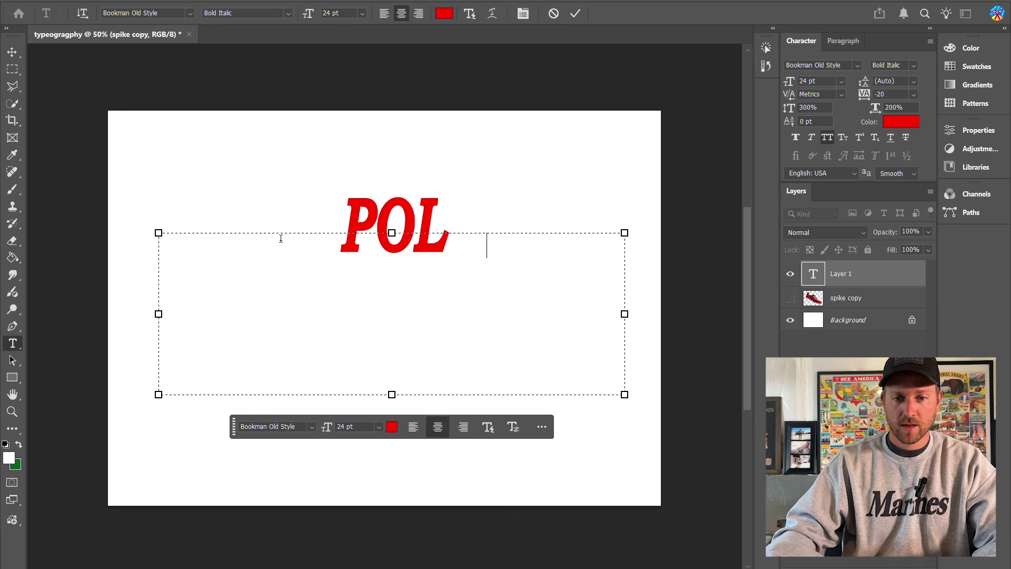
key("ctrl+Return")
left_click_drag(410, 238, 405, 271)
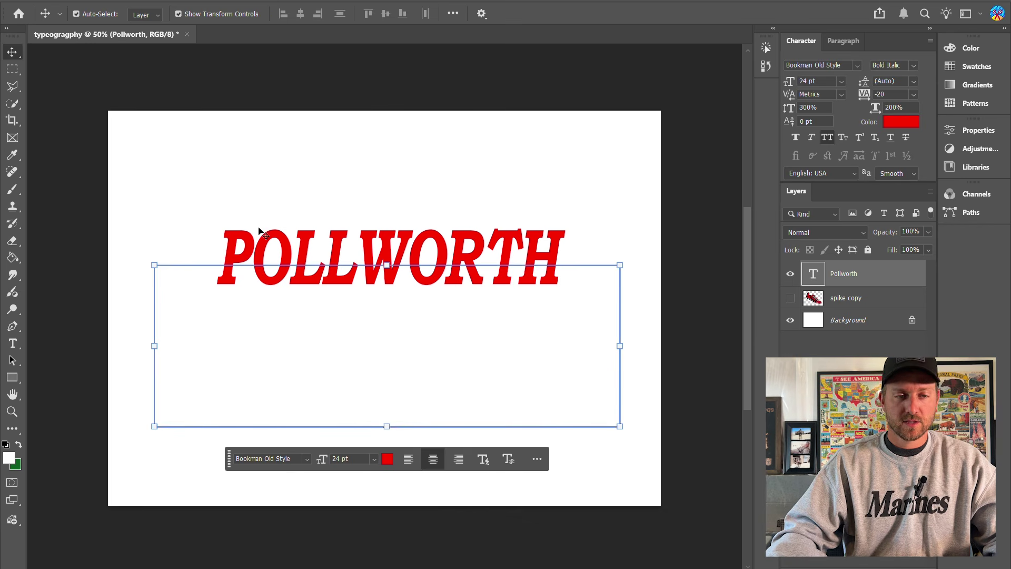
- Look over the list of installed fonts available for the Pollworth text
left_click(14, 348)
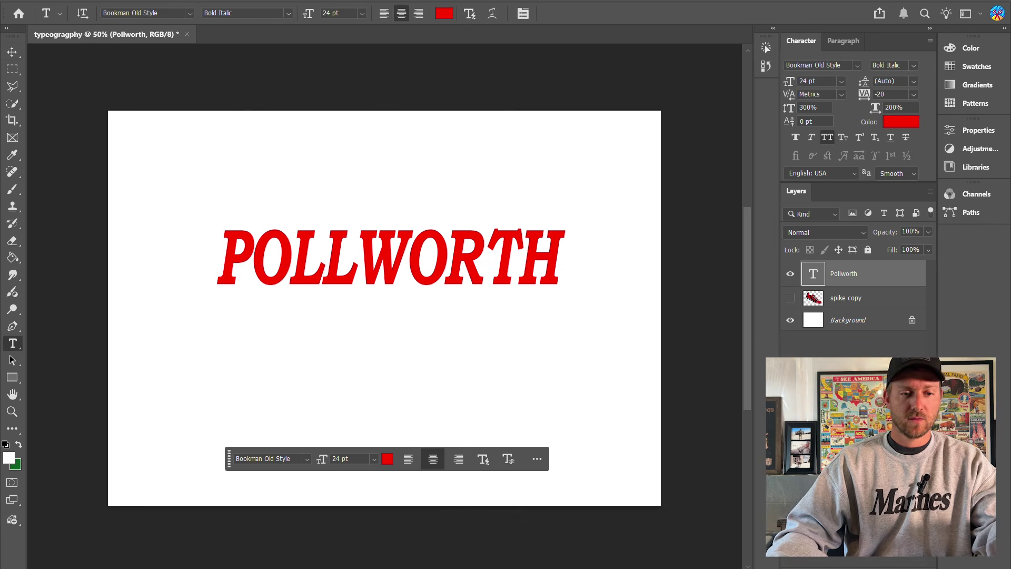
left_click(190, 14)
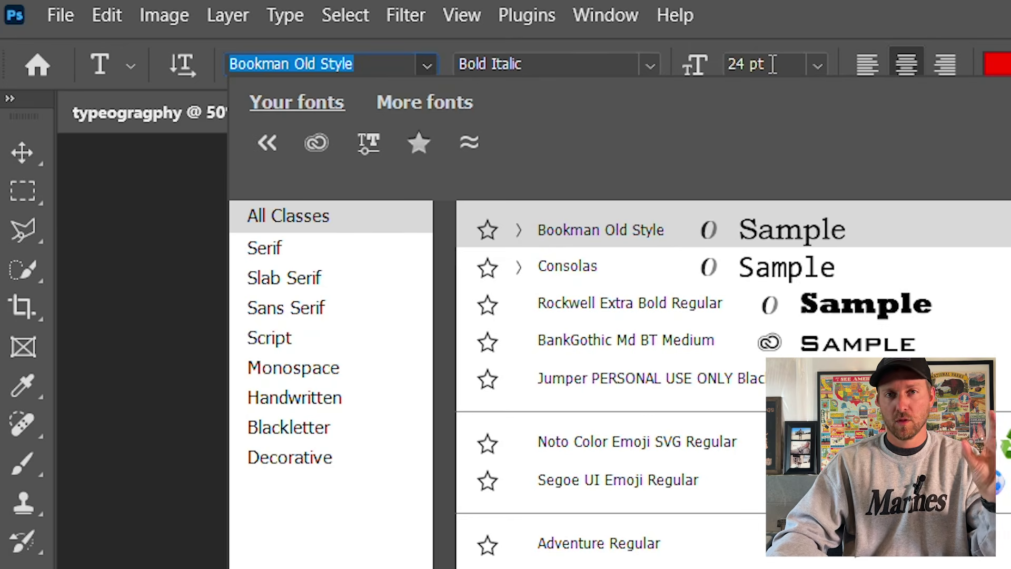
left_click(810, 3)
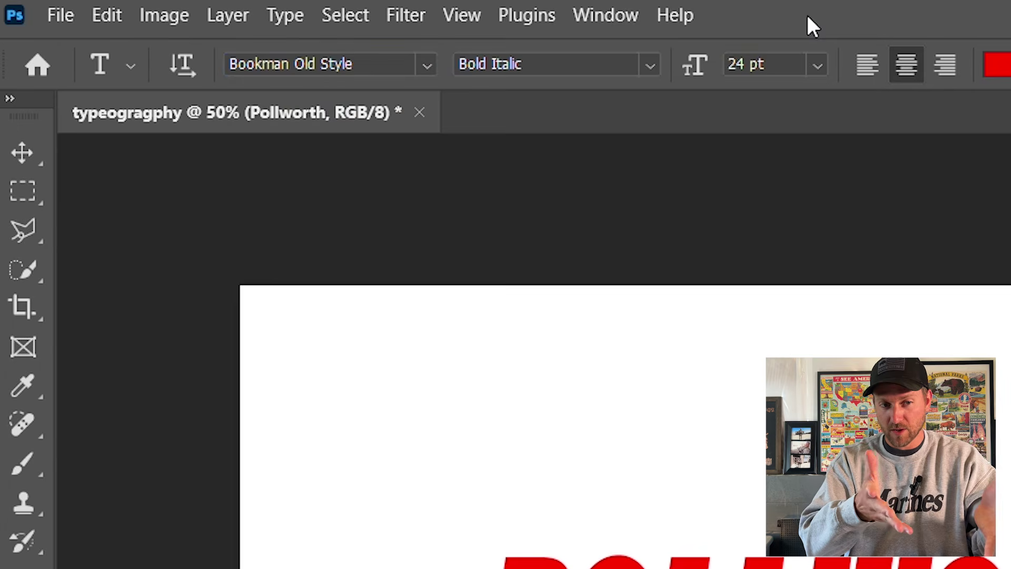
- Bring up the Character settings to view the text formatting options
left_click(617, 14)
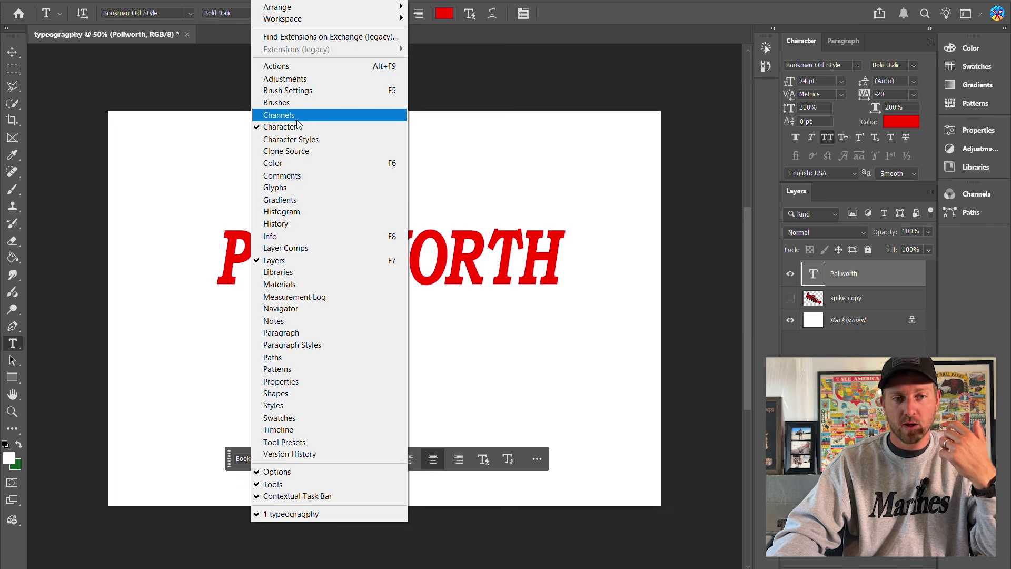
key("Escape")
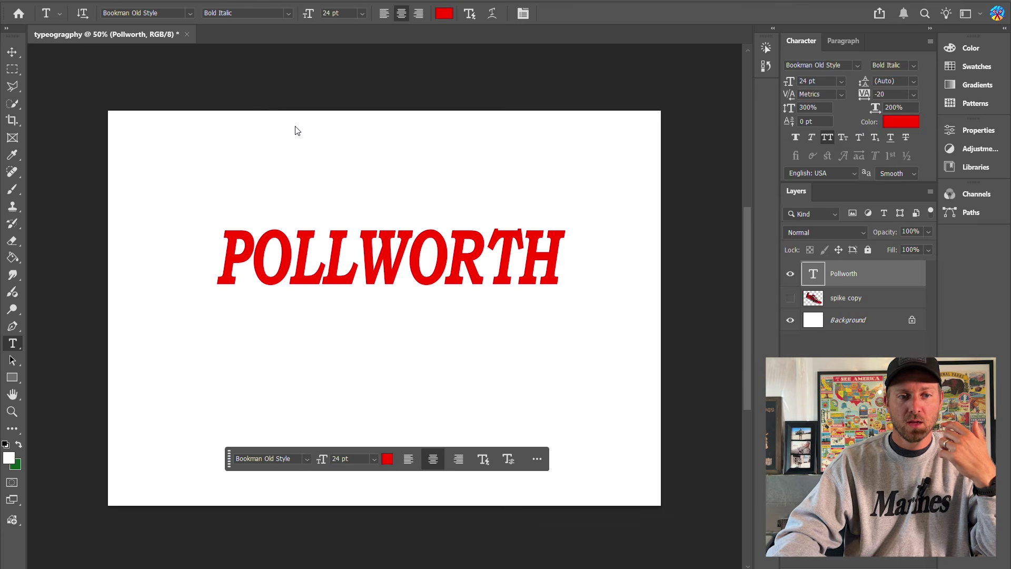
left_click(278, 7)
left_click(284, 127)
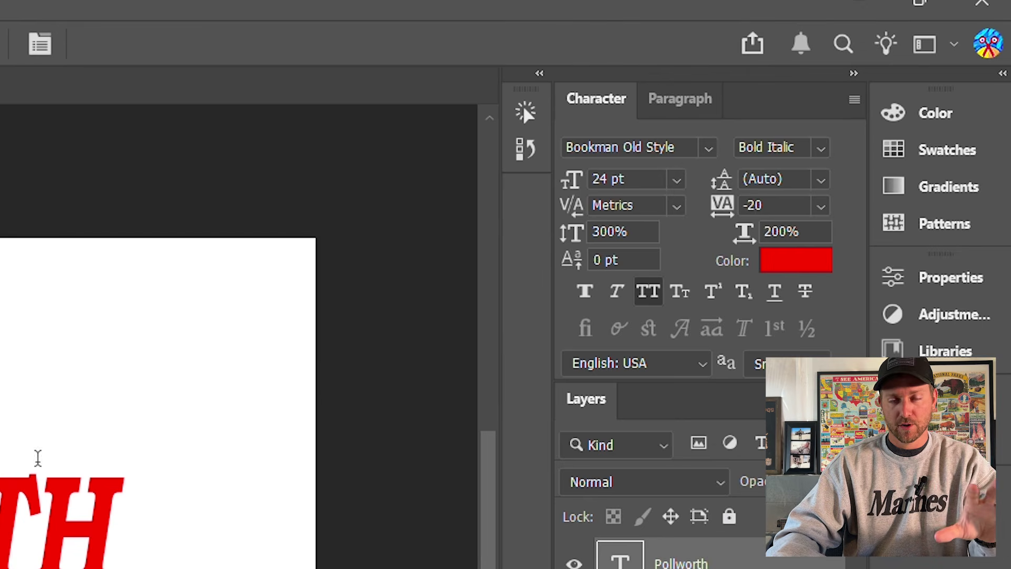
- Set the whole Pollworth text to 330% vertical scale, 218% horizontal scale and 0 tracking
key("Return")
key("ctrl+a")
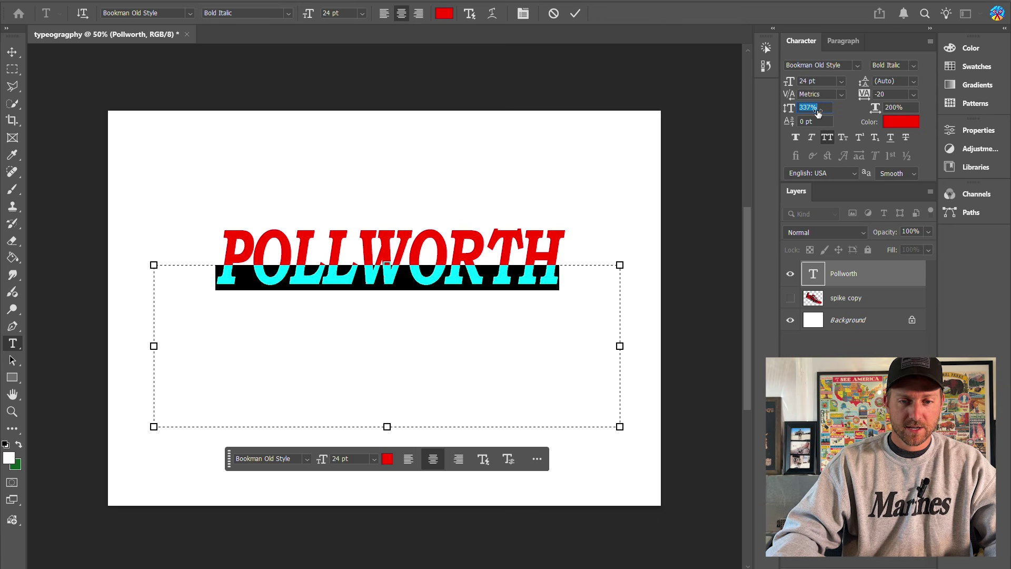
key("Up")
left_click_drag(839, 109, 867, 94)
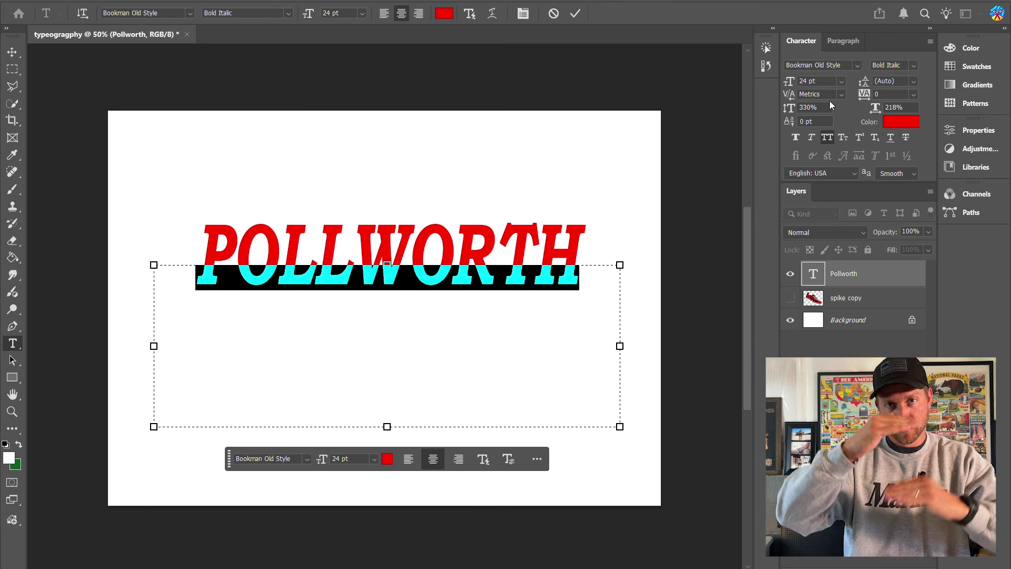
- Change the selected Pollworth text's font to BadaBoom BB
left_click(857, 64)
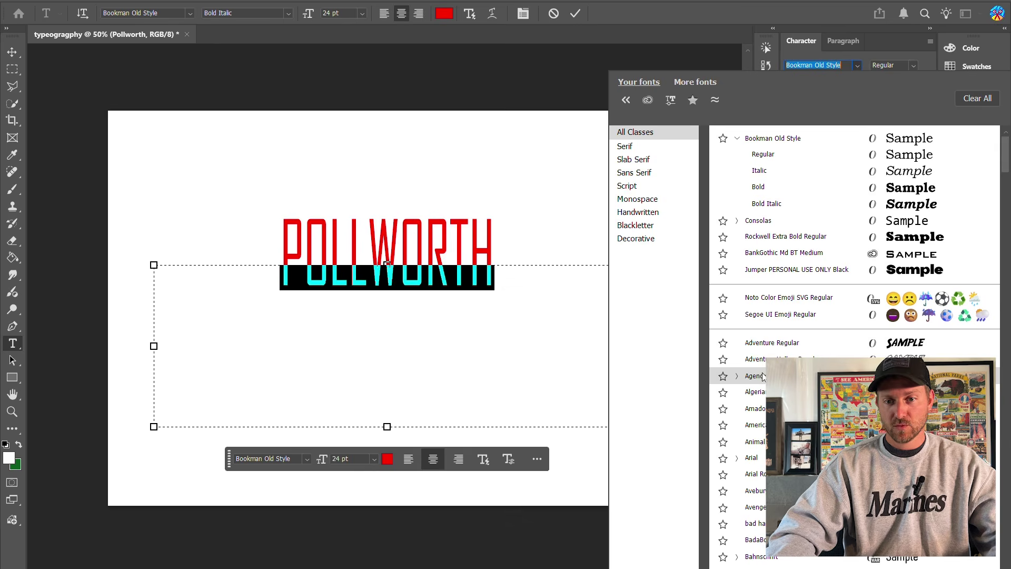
scroll(761, 374, "down", 2)
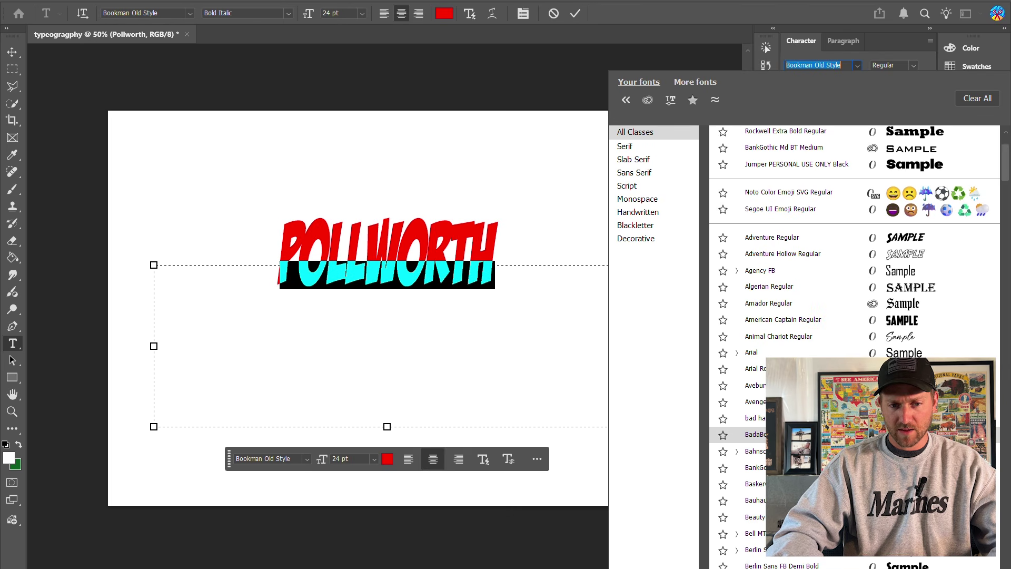
left_click(753, 434)
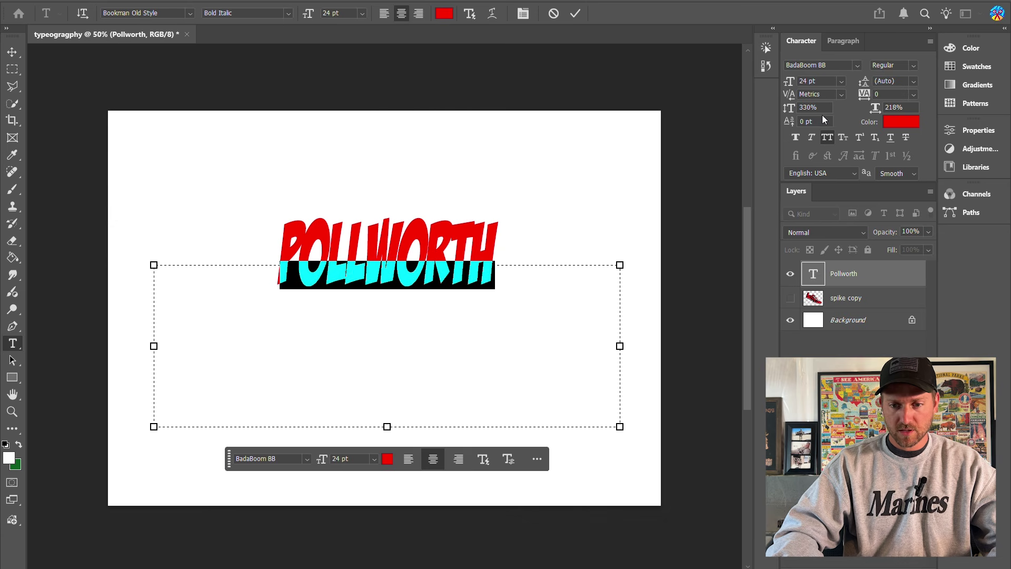
- Set the Pollworth text to 31 pt with 120 tracking and 246% horizontal scale, and deselect the characters
left_click(890, 96)
scroll(890, 96, "up", 10)
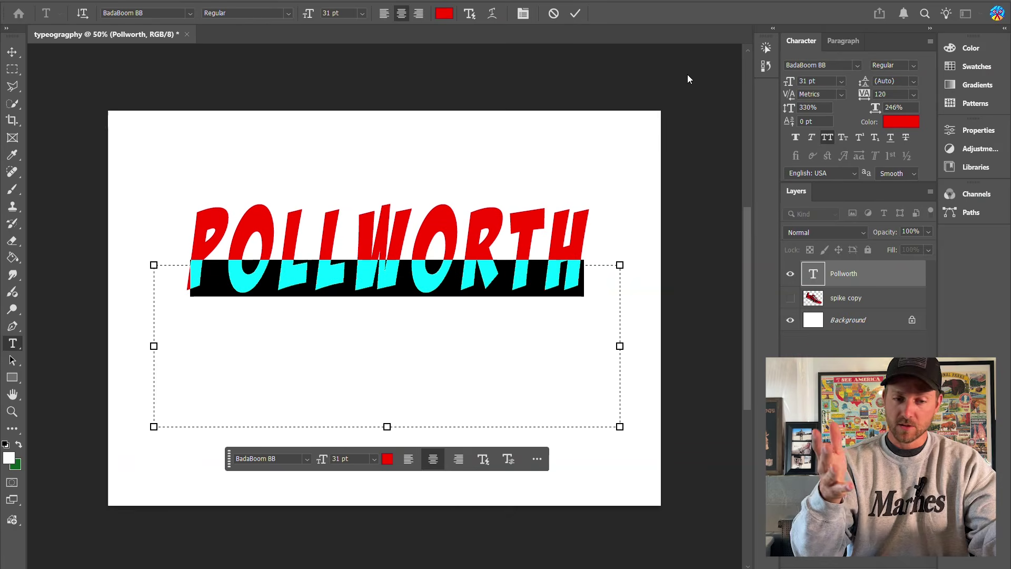
left_click(465, 266)
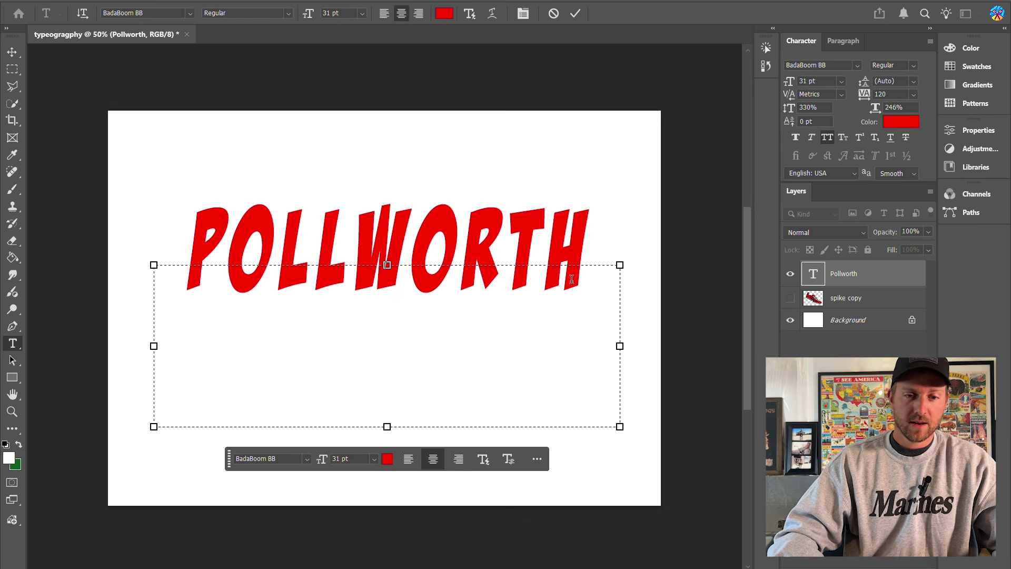
- Tighten the whole Pollworth text's tracking to 40, enlarge it to 37 pt and commit the edit
left_click_drag(572, 280, 352, 260)
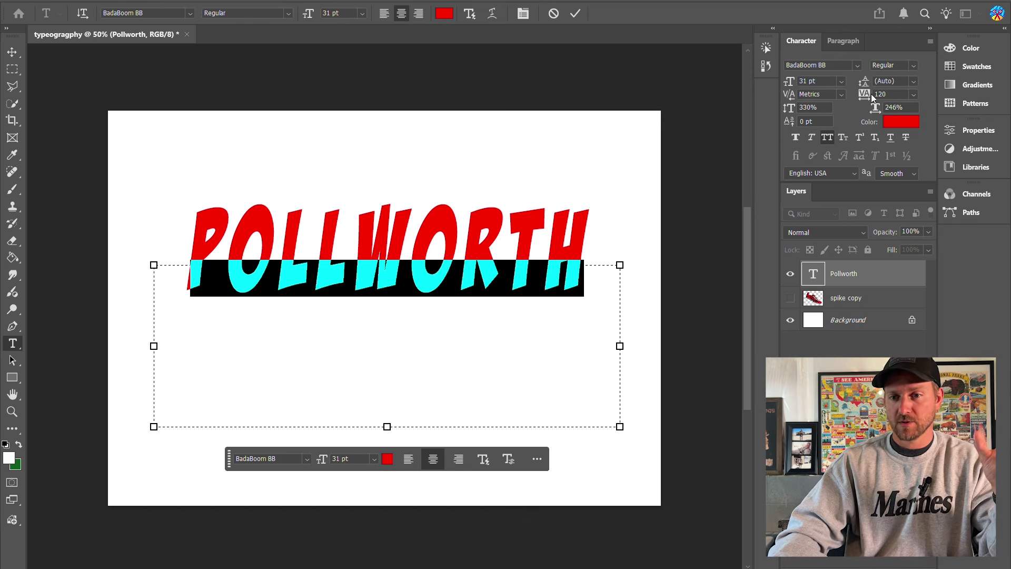
left_click_drag(865, 96, 865, 97)
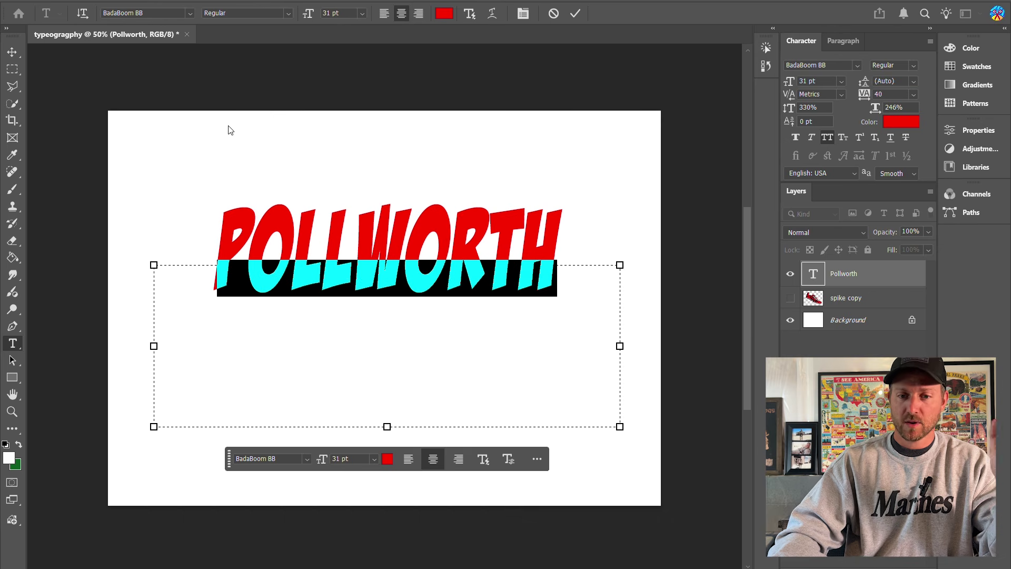
left_click_drag(796, 90, 777, 93)
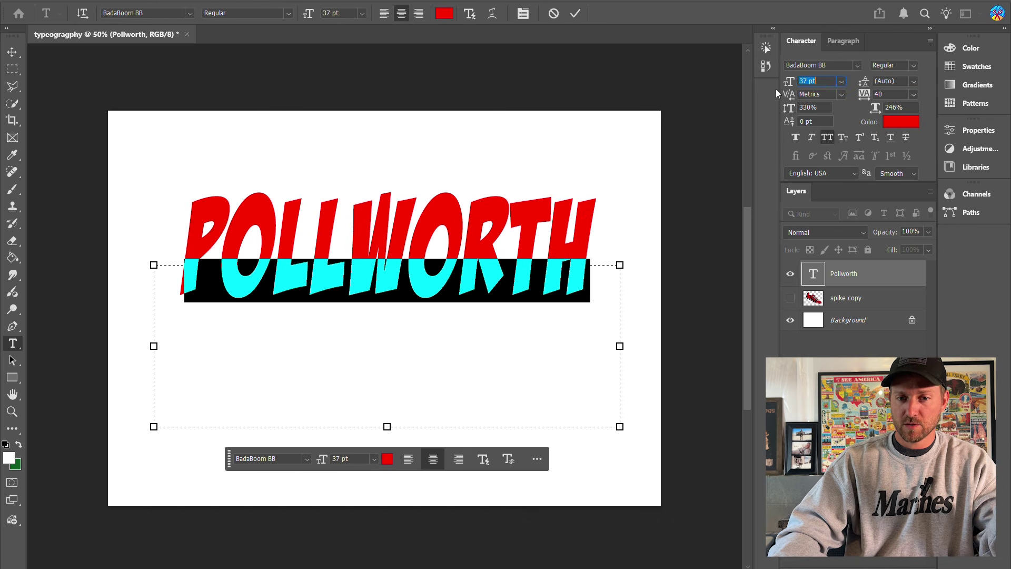
left_click(275, 144)
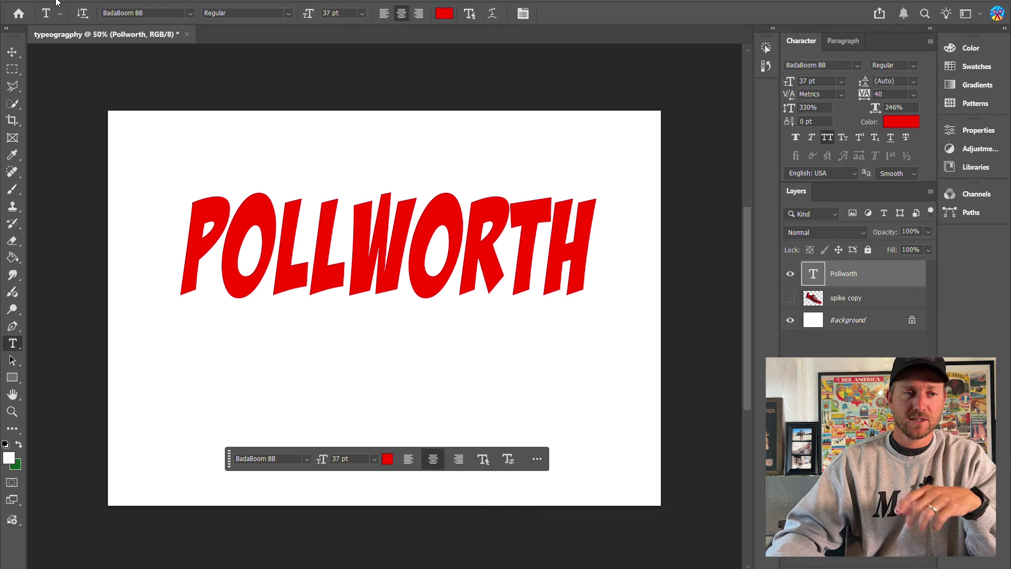
- Convert the Pollworth text layer to a smart object
right_click(843, 274)
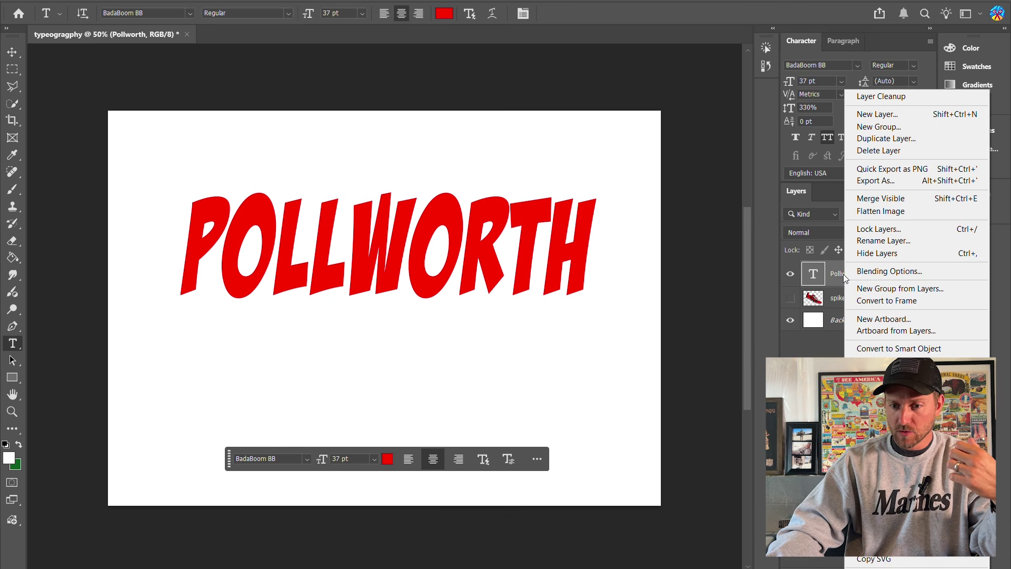
left_click(930, 349)
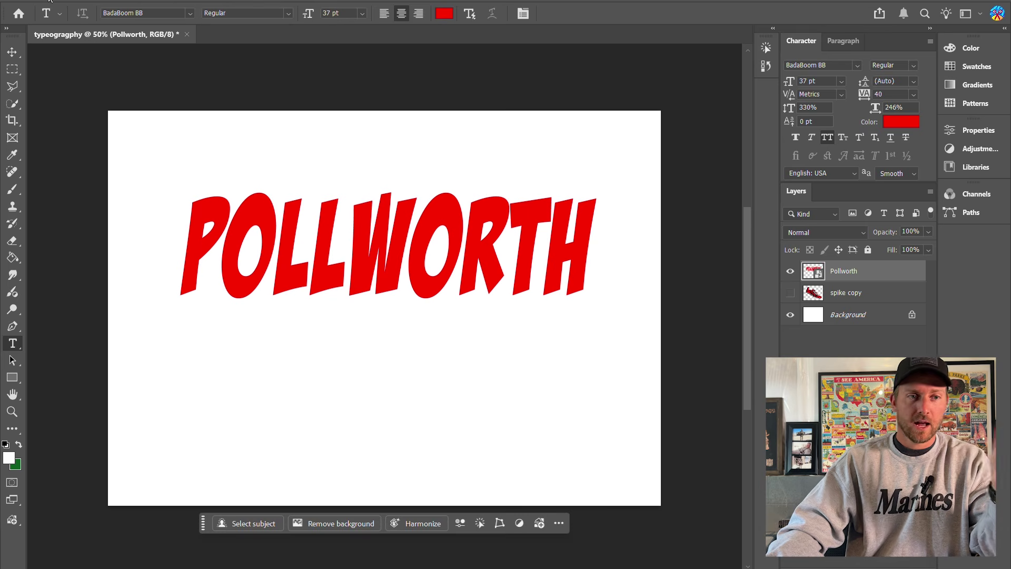
- Try to warp the Pollworth layer with arched upper and lower edges, stretched lower corners and pinched sides, and cancel the warp
left_click(49, 1)
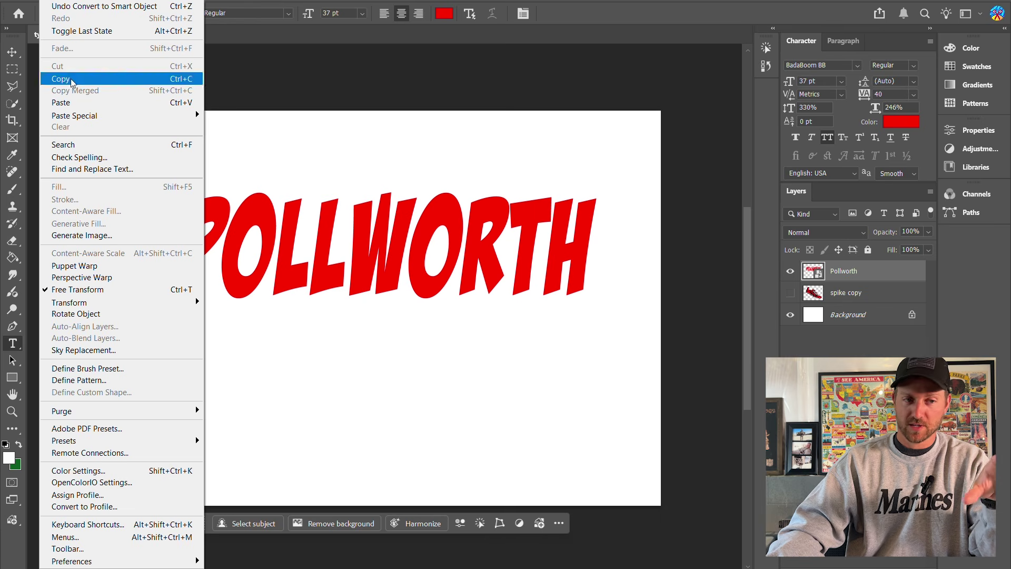
mouse_move(104, 304)
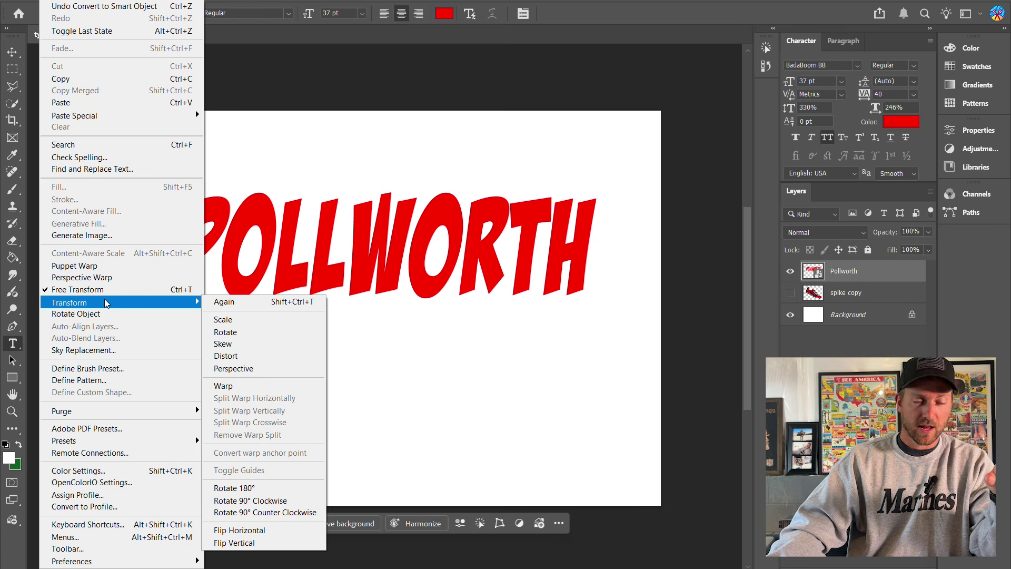
left_click(256, 388)
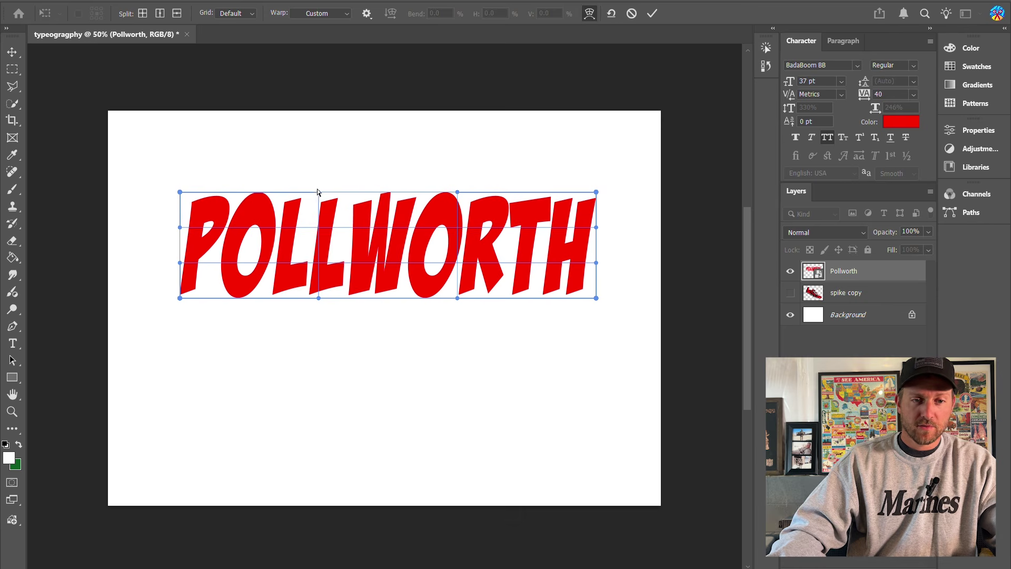
left_click_drag(319, 194, 181, 121)
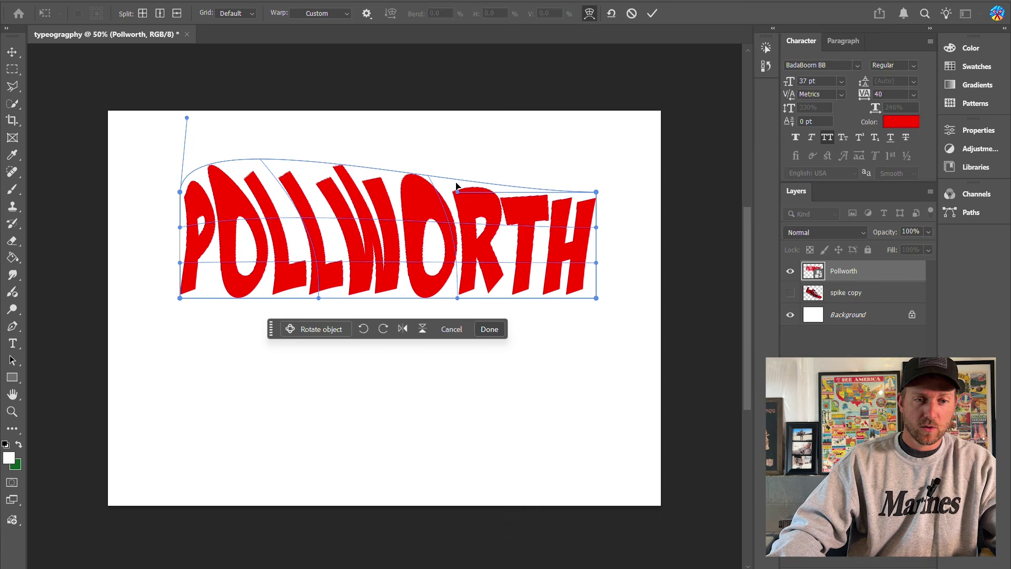
left_click_drag(458, 191, 515, 149)
left_click_drag(410, 203, 405, 333)
left_click_drag(180, 298, 225, 408)
left_click_drag(597, 301, 554, 430)
left_click_drag(596, 262, 375, 279)
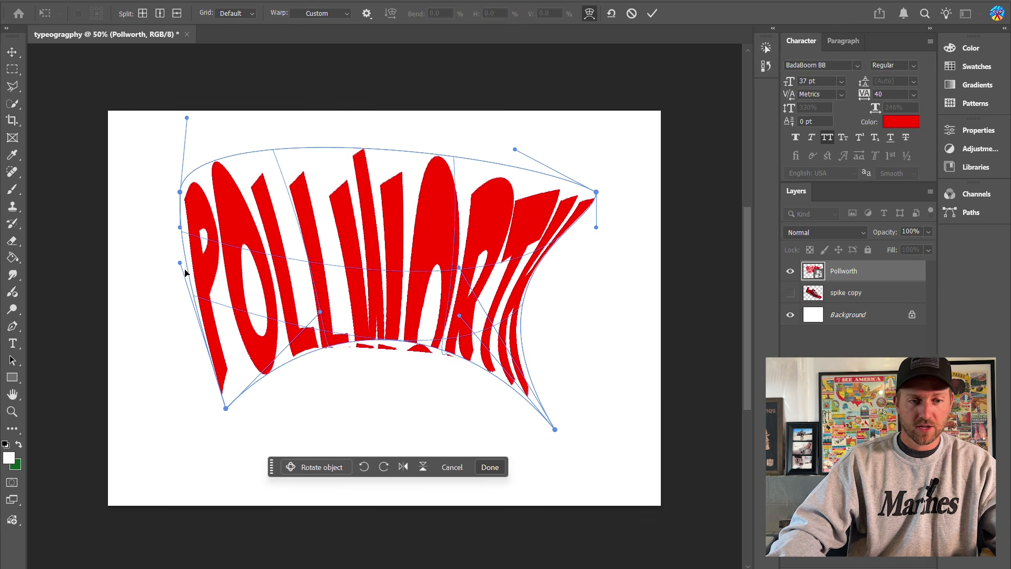
left_click_drag(180, 262, 303, 264)
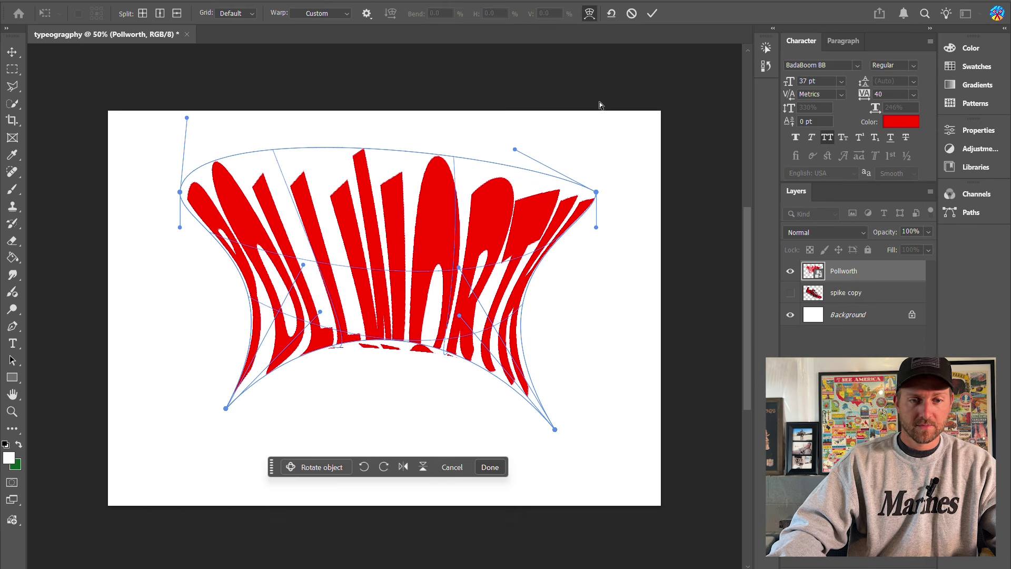
left_click(631, 14)
- Try to distort the Pollworth layer with Free Transform by pulling its upper-left corner inward and down, and cancel the transform
left_click(49, 11)
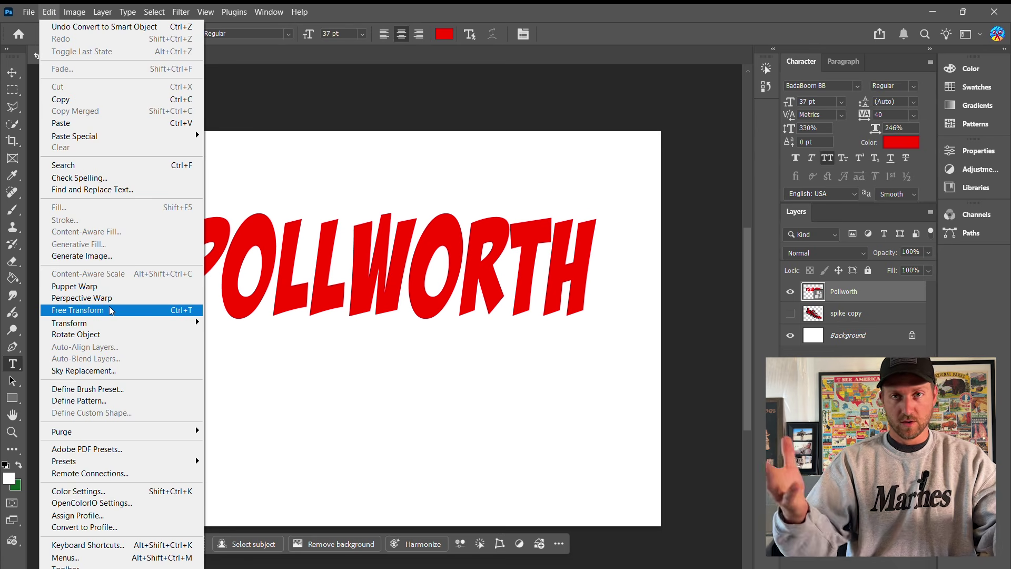
mouse_move(105, 321)
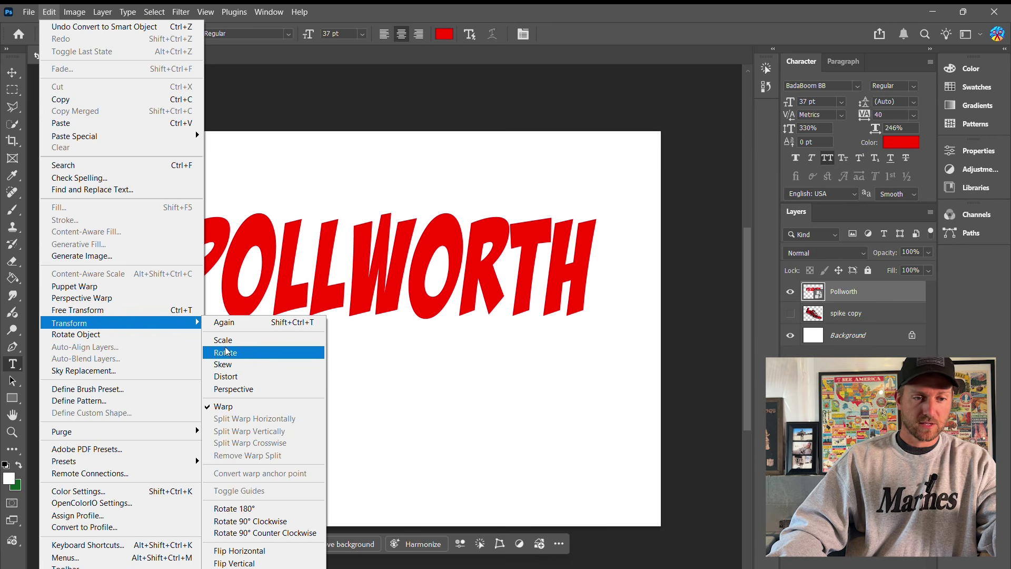
key("Escape")
key("Escape")
key("ctrl+t")
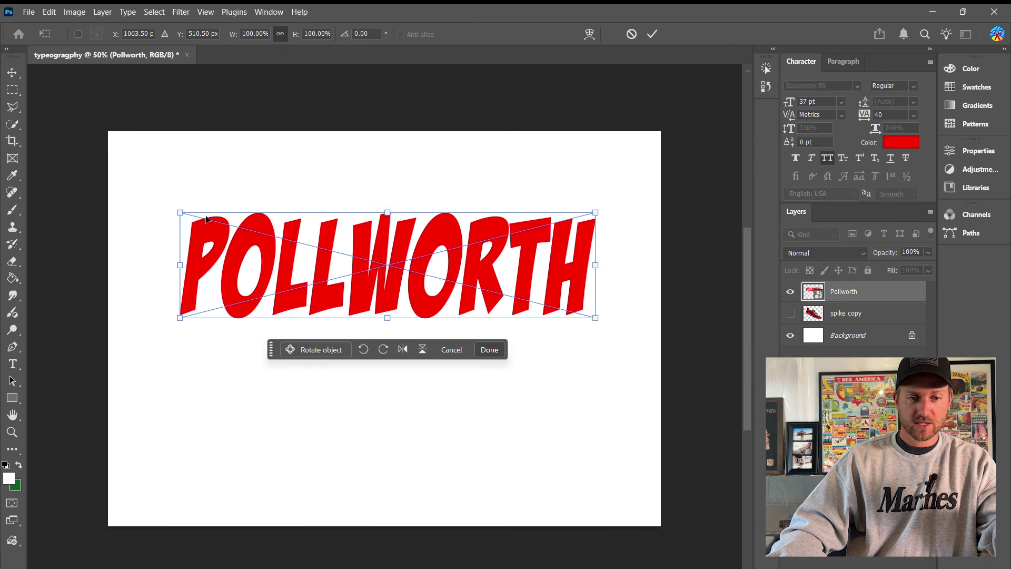
left_click_drag(182, 211, 325, 187)
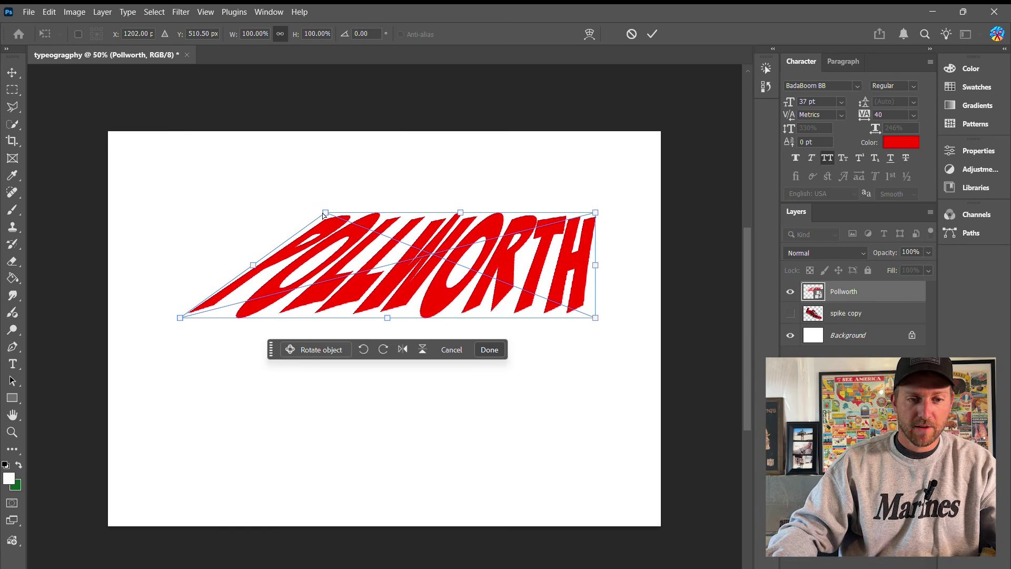
left_click_drag(323, 215, 302, 276)
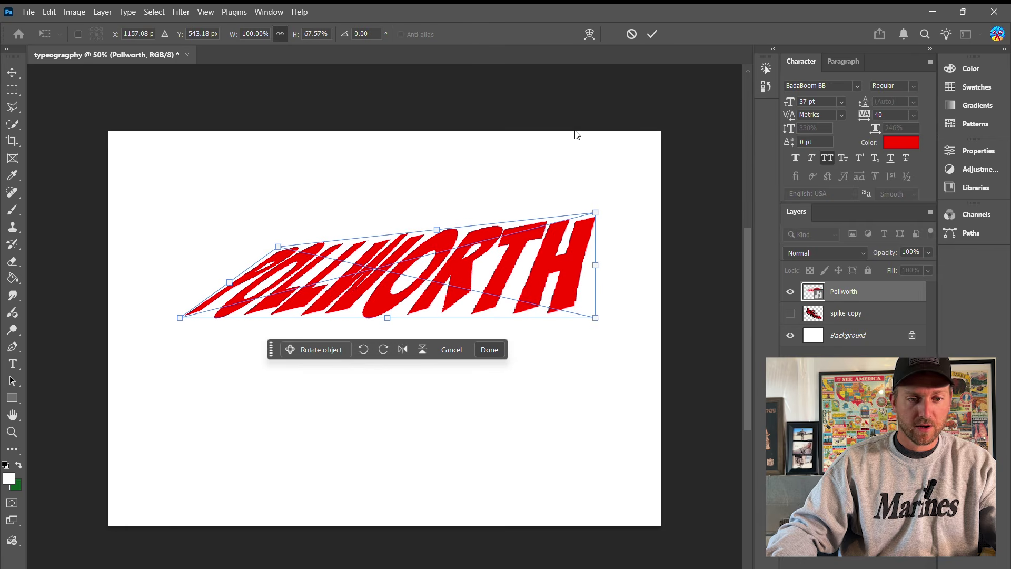
left_click(631, 33)
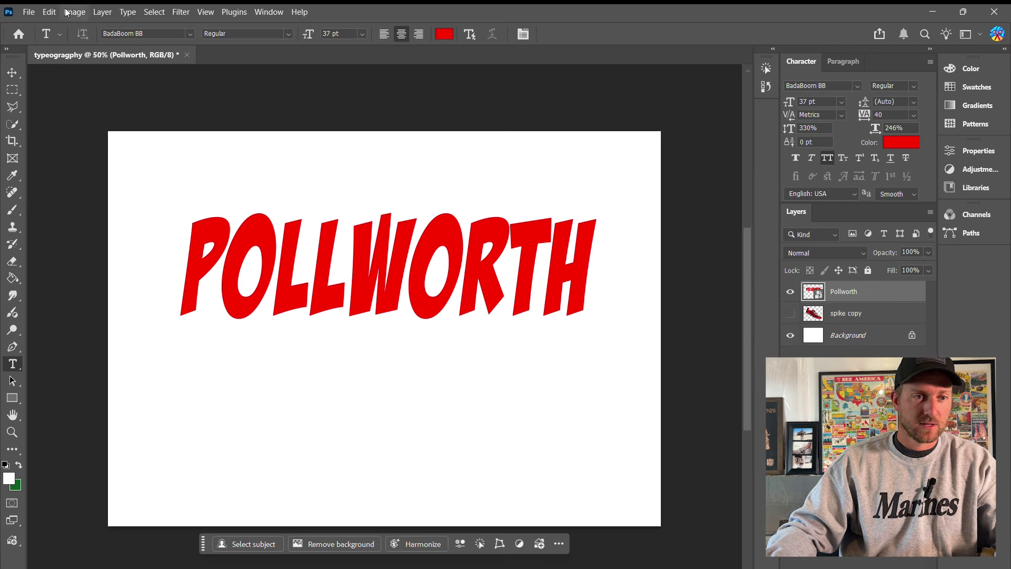
left_click(49, 12)
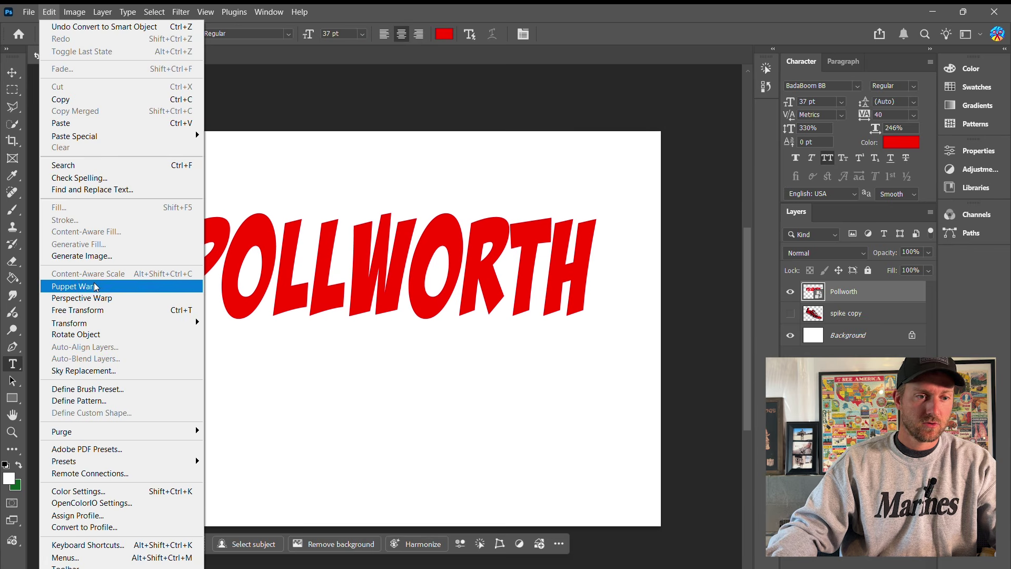
left_click(245, 381)
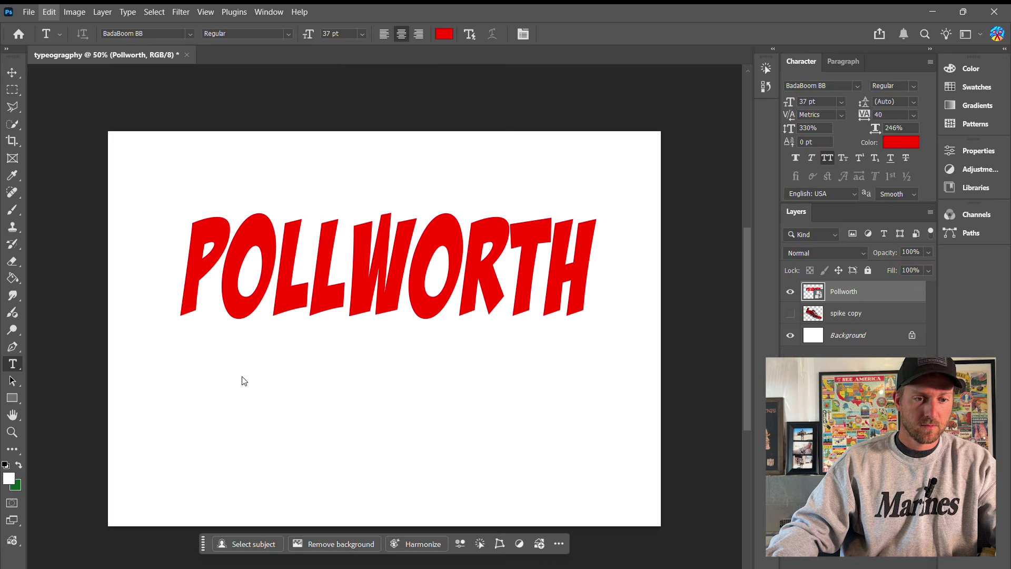
- Try to distort the Pollworth layer by swinging its two left-hand corners across to the right, and cancel the transform
left_click_drag(180, 215, 231, 169)
left_click_drag(180, 318, 273, 361)
left_click_drag(248, 264, 471, 248)
left_click_drag(451, 155, 453, 156)
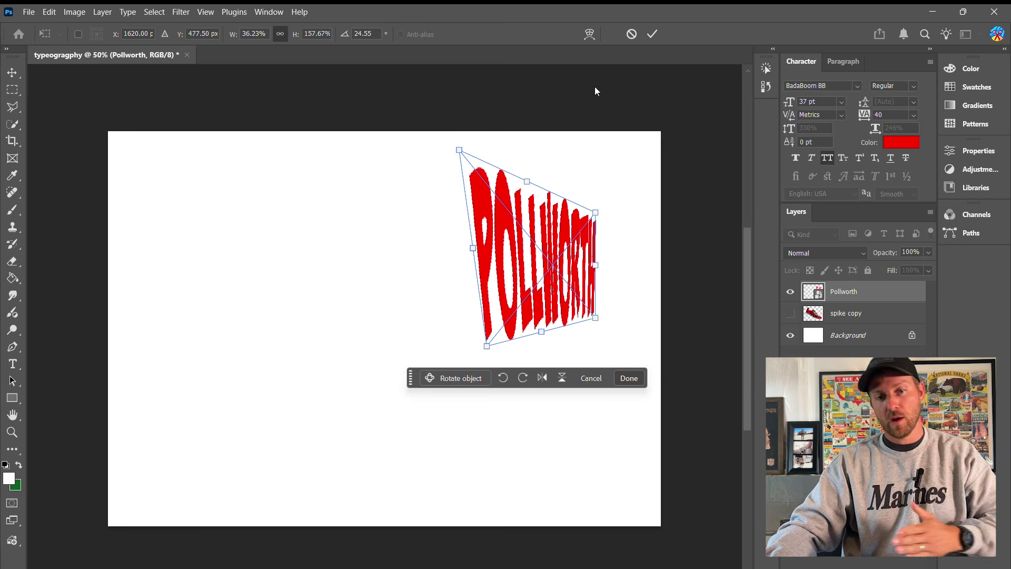
left_click(631, 33)
- Try a Perspective transform on the Pollworth layer, and cancel it
left_click(49, 12)
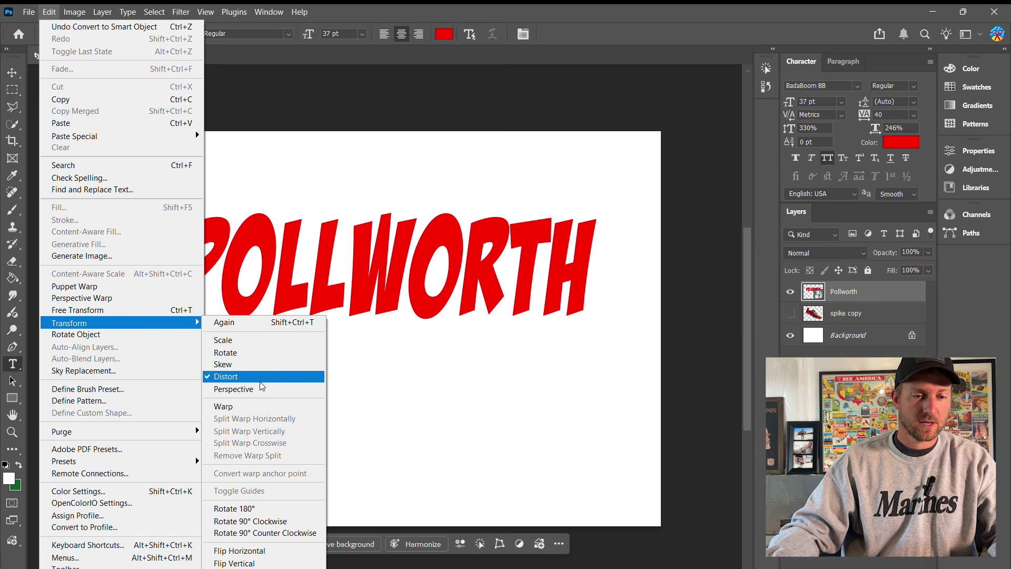
left_click(261, 391)
left_click_drag(392, 213, 493, 285)
left_click_drag(186, 267, 222, 492)
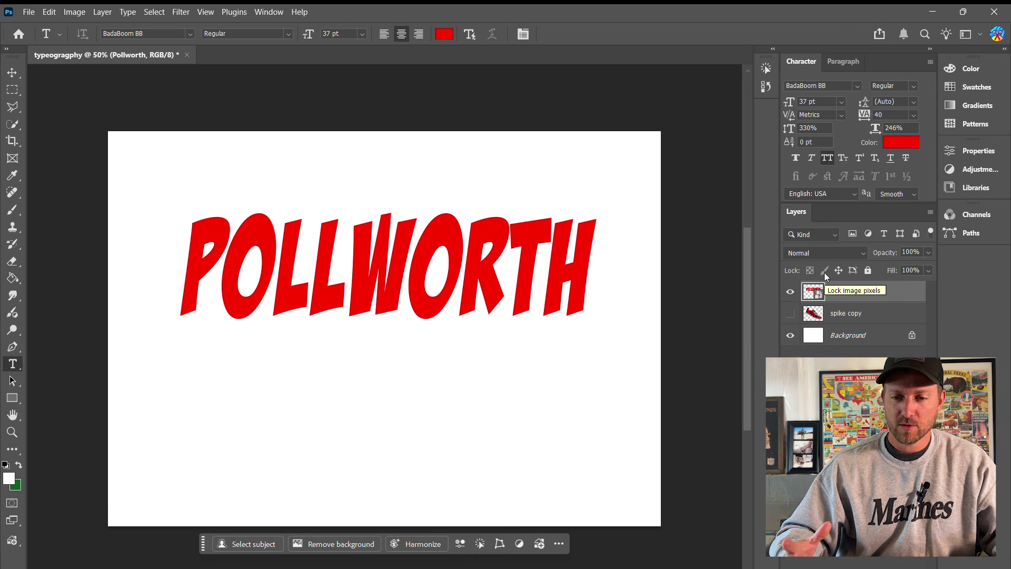
- Delete the Pollworth layer and show the spike copy layer at 31% opacity
key("Delete")
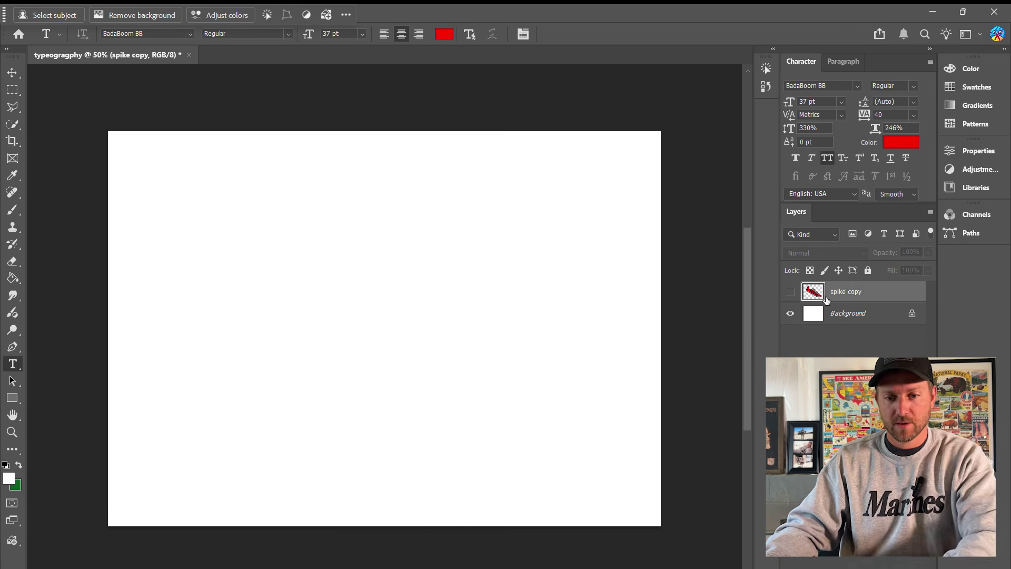
left_click(790, 292)
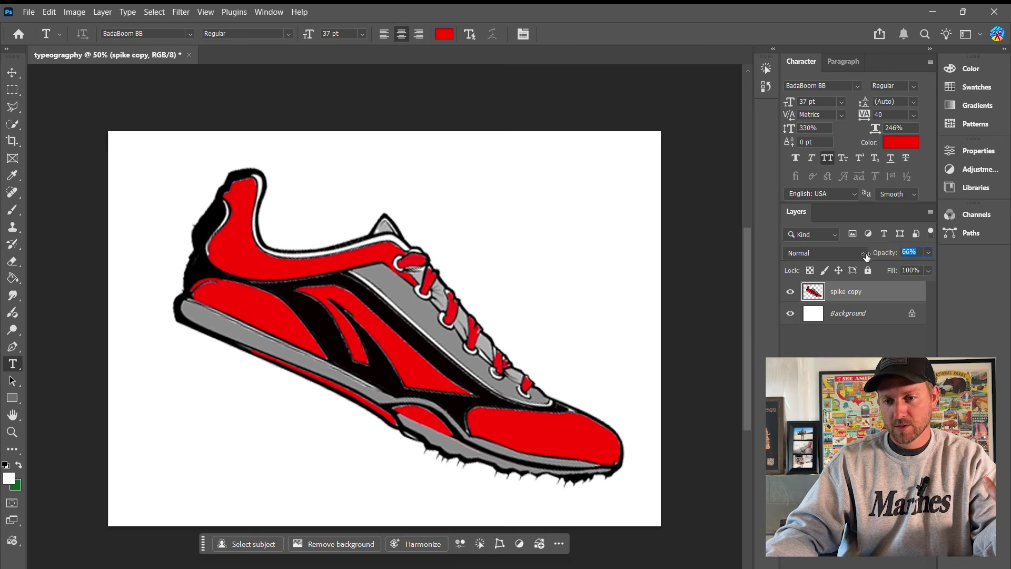
left_click_drag(842, 260, 845, 259)
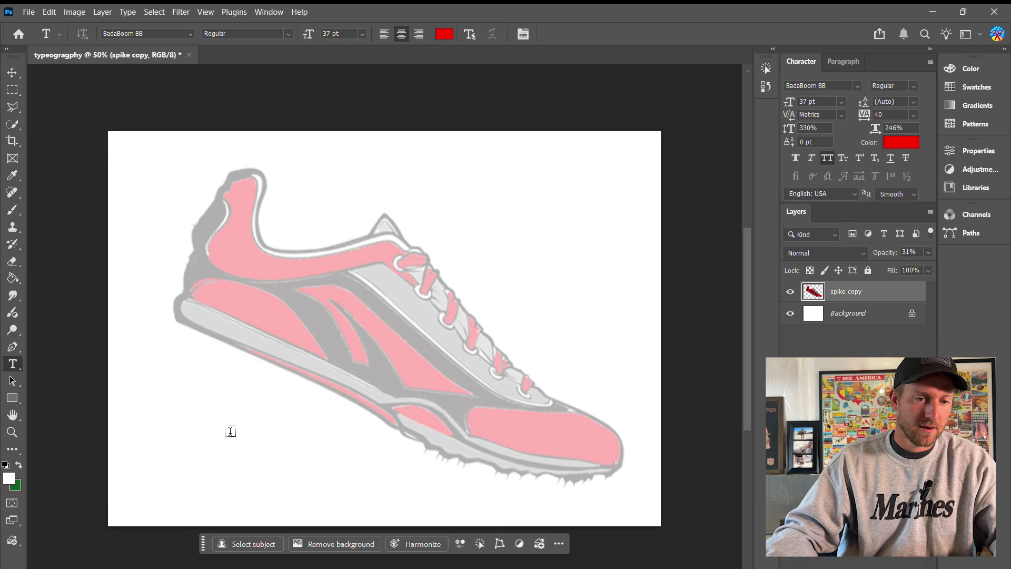
- Add the text TRACK over the lower part of the shoe, at 30 pt with 200% vertical and 200% horizontal scale
left_click_drag(156, 395, 458, 492)
type("TRACK")
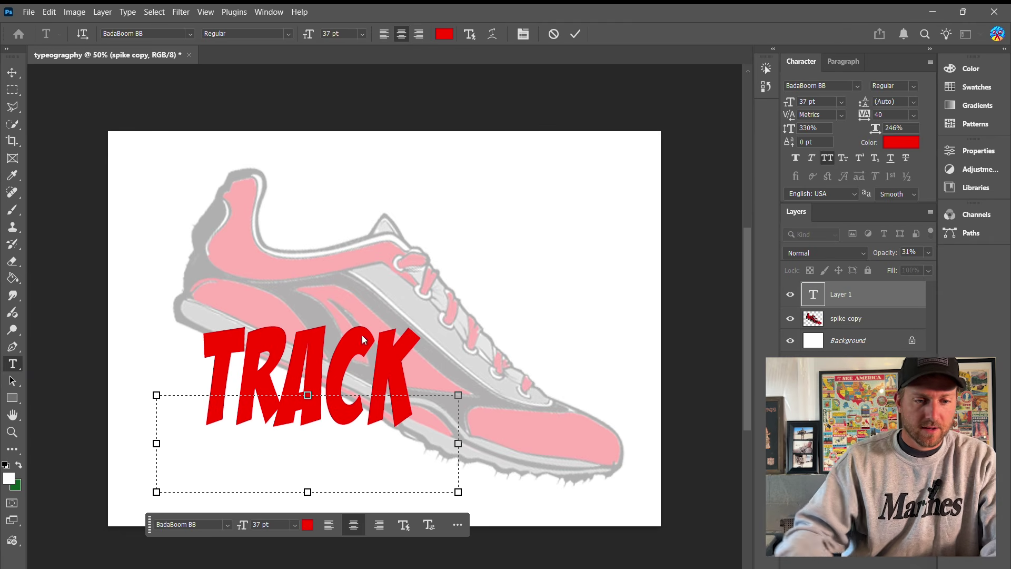
left_click_drag(416, 428, 370, 331)
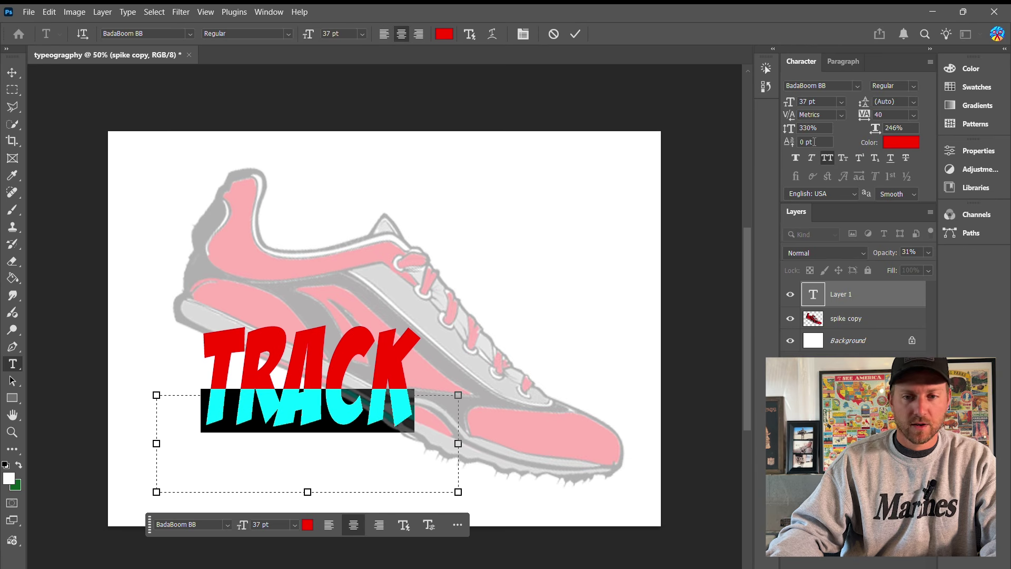
type("200")
key("Return")
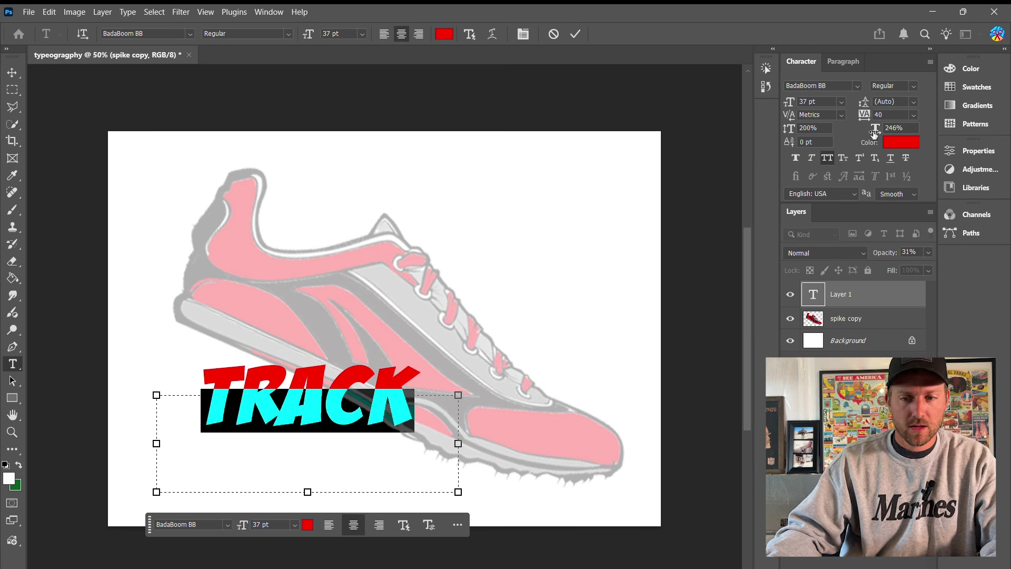
left_click(889, 126)
type("200")
key("Return")
type("30")
key("Return")
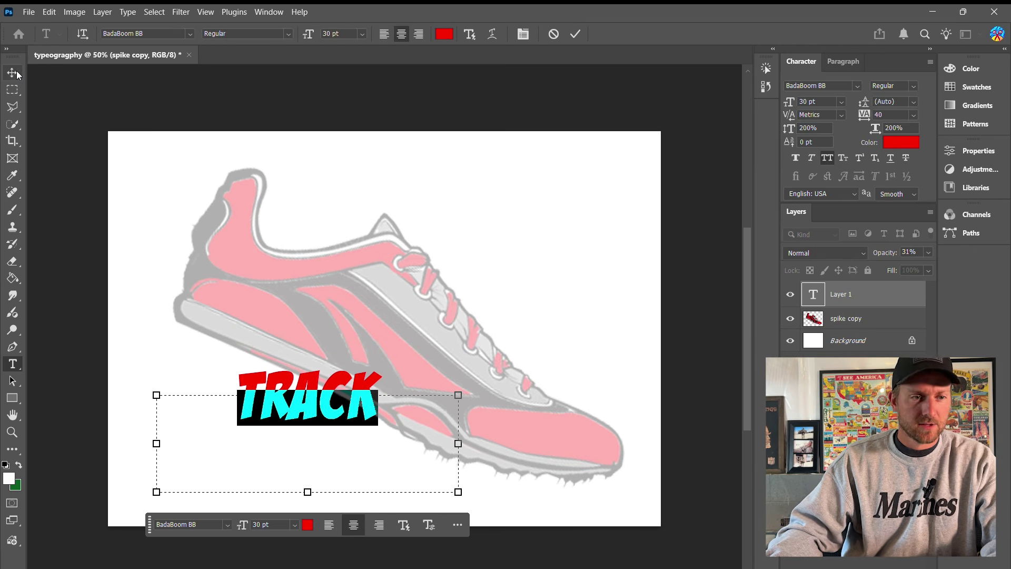
- Change the TRACK text color to black
left_click(11, 72)
double_click(318, 407)
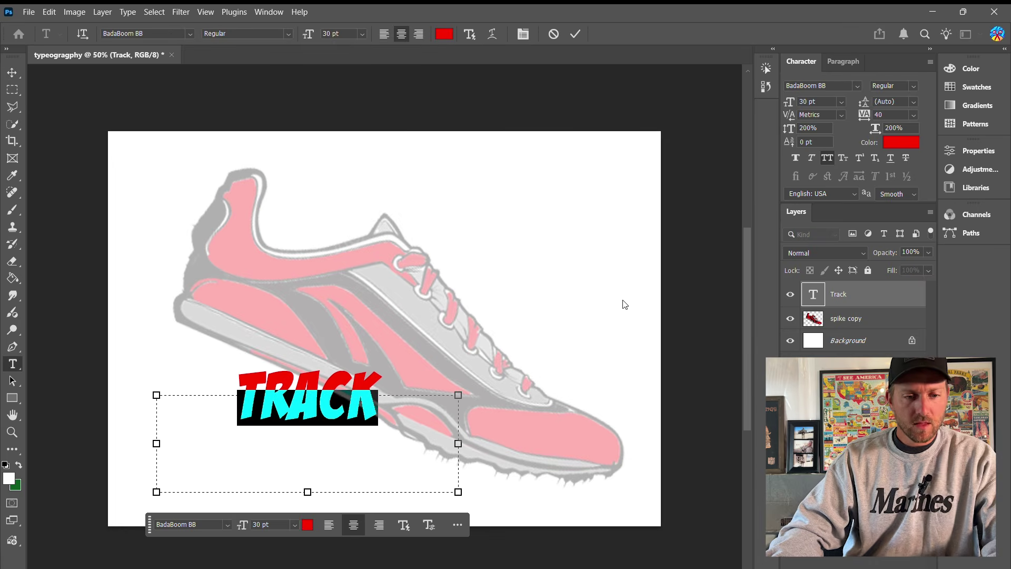
left_click(899, 142)
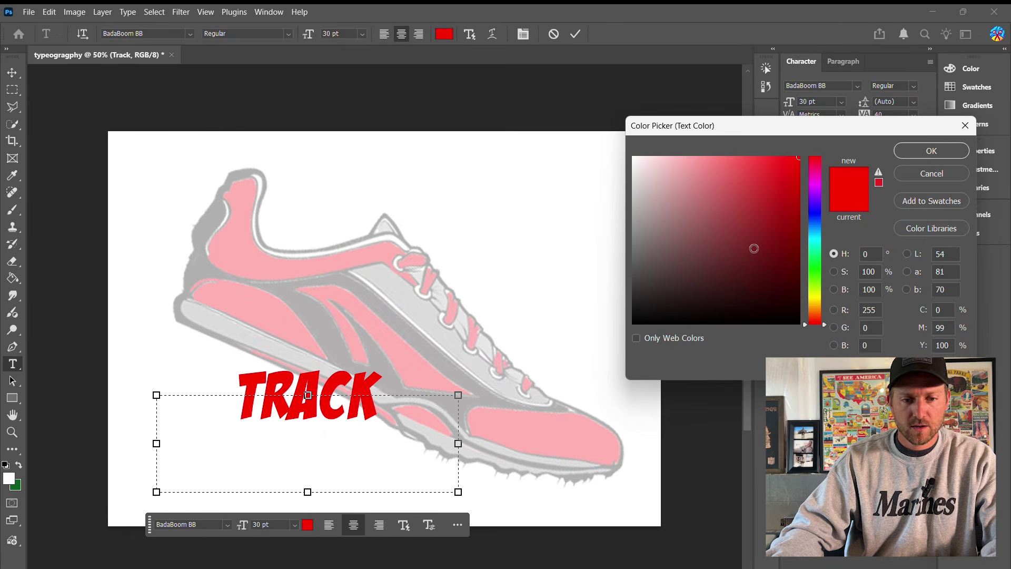
left_click_drag(754, 248, 802, 329)
key("Return")
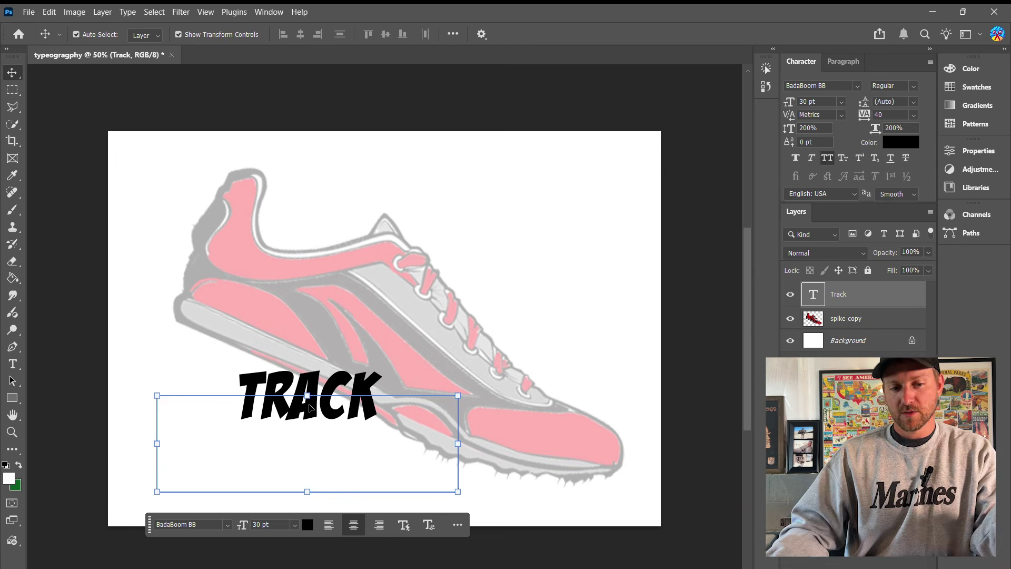
- Move the TRACK text up onto the shoe just below the collar and convert its layer to a smart object
left_click_drag(311, 406, 390, 297)
key("ctrl+t")
scroll(363, 273, "up", 1)
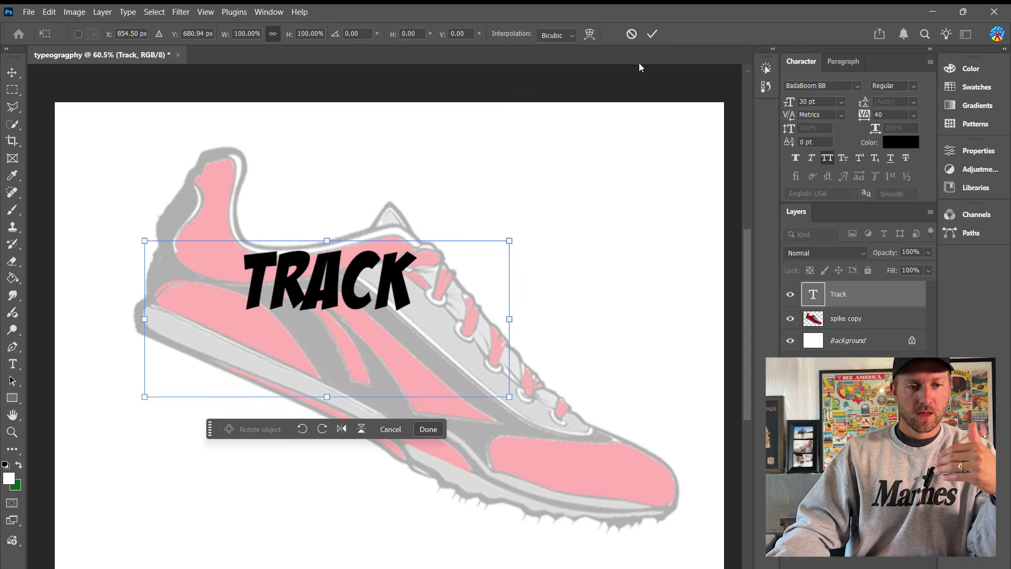
left_click(652, 35)
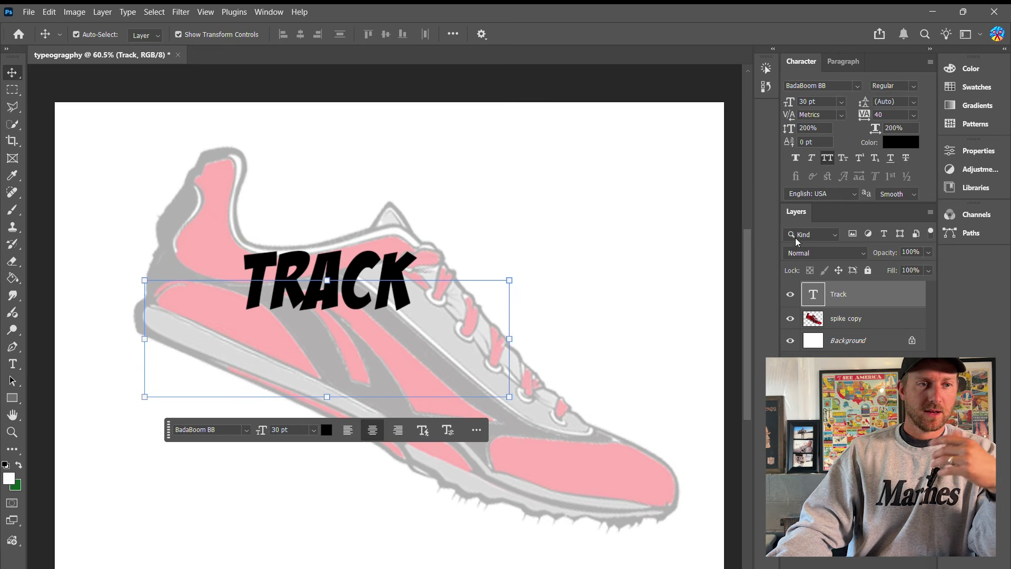
right_click(837, 295)
key("Escape")
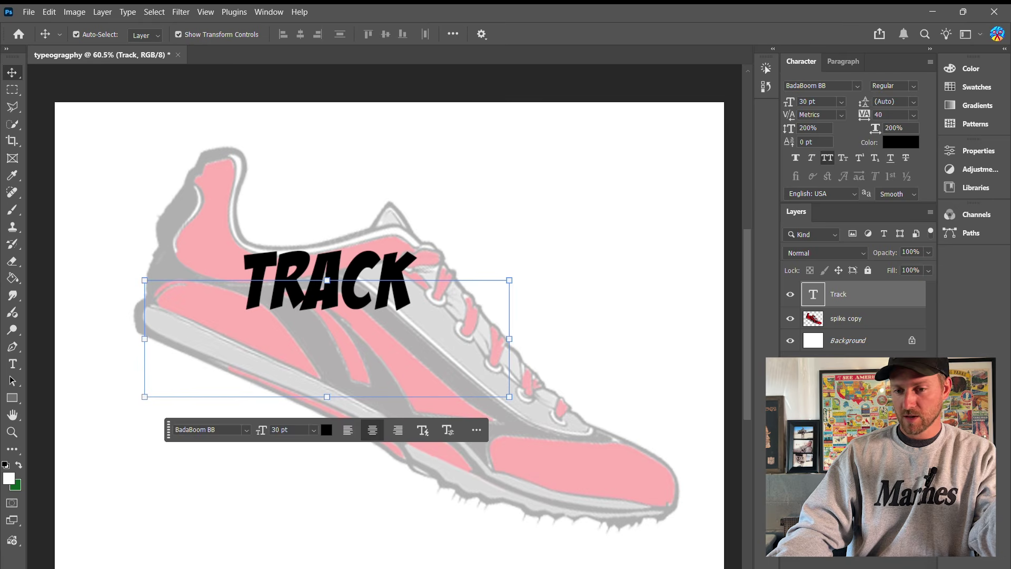
- Warp the Track layer so its upper edge follows the shoe collar and its upper-right corner rises to the tongue tip
left_click(49, 12)
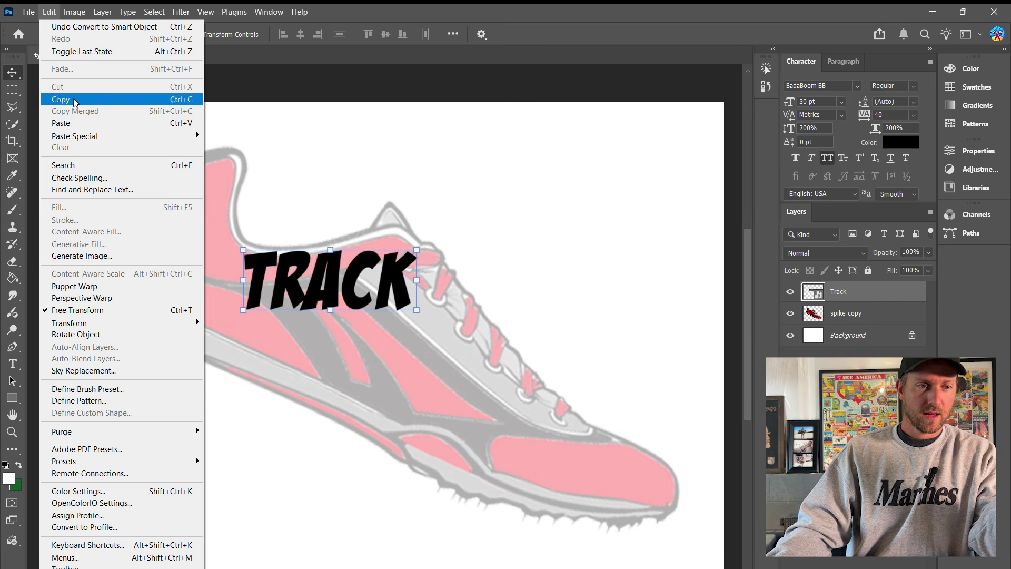
mouse_move(102, 323)
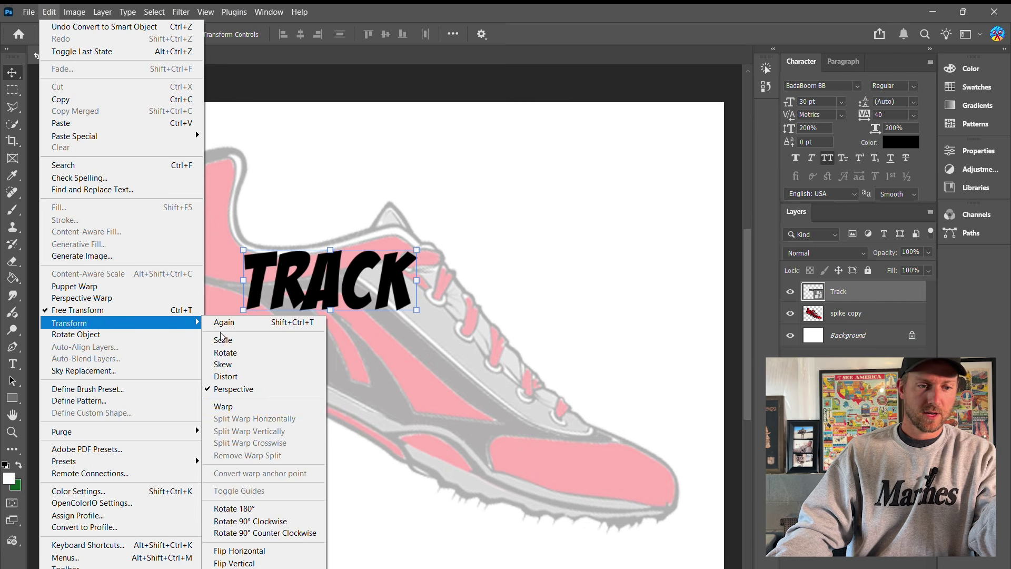
left_click(230, 407)
scroll(352, 246, "up", 3)
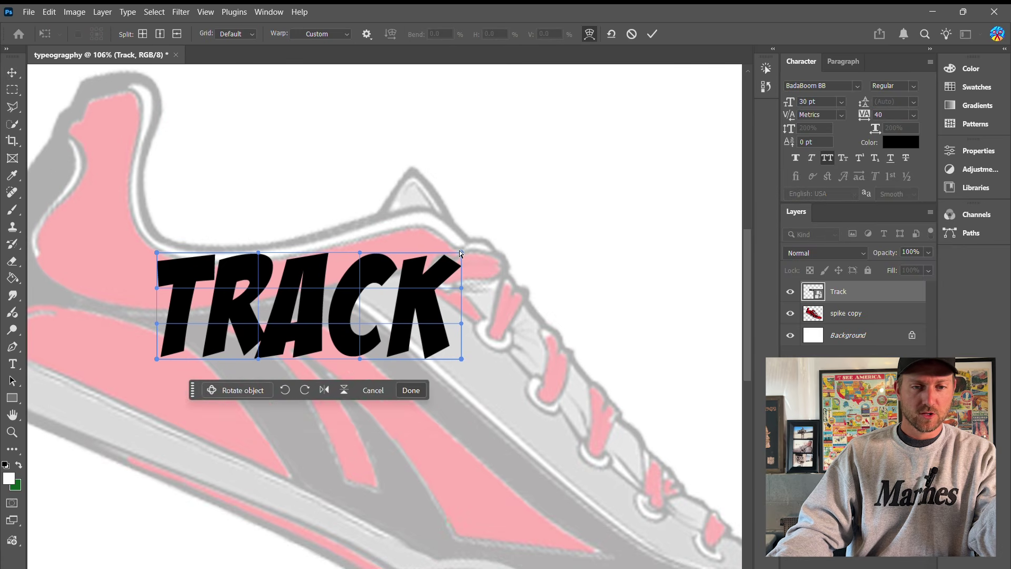
left_click_drag(461, 253, 428, 168)
left_click_drag(153, 250, 148, 234)
left_click_drag(258, 252, 257, 268)
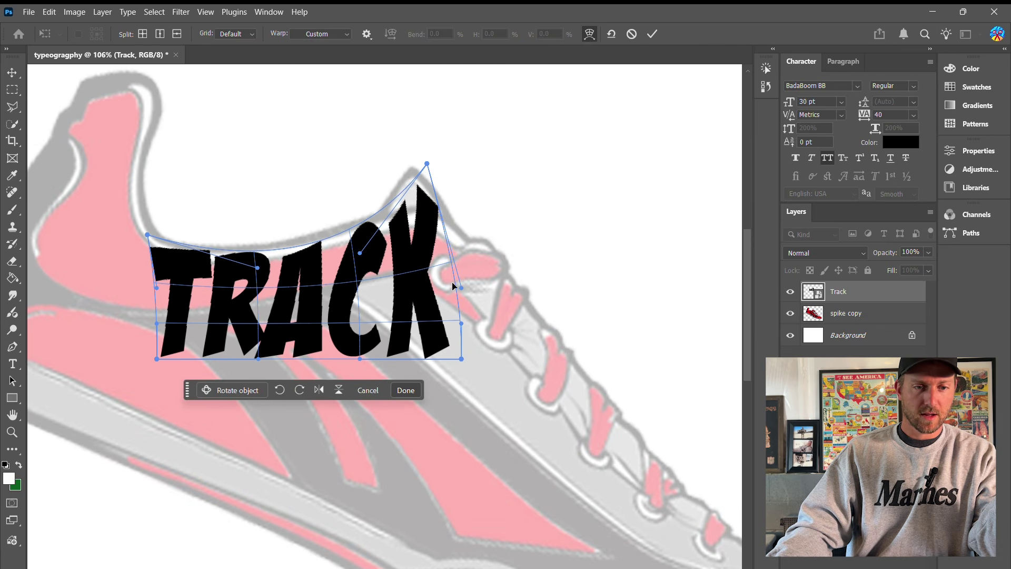
- Stretch the Track warp's lower-right corner out past the laces, shape its right edge along them, and commit the warp
left_click_drag(462, 323, 514, 309)
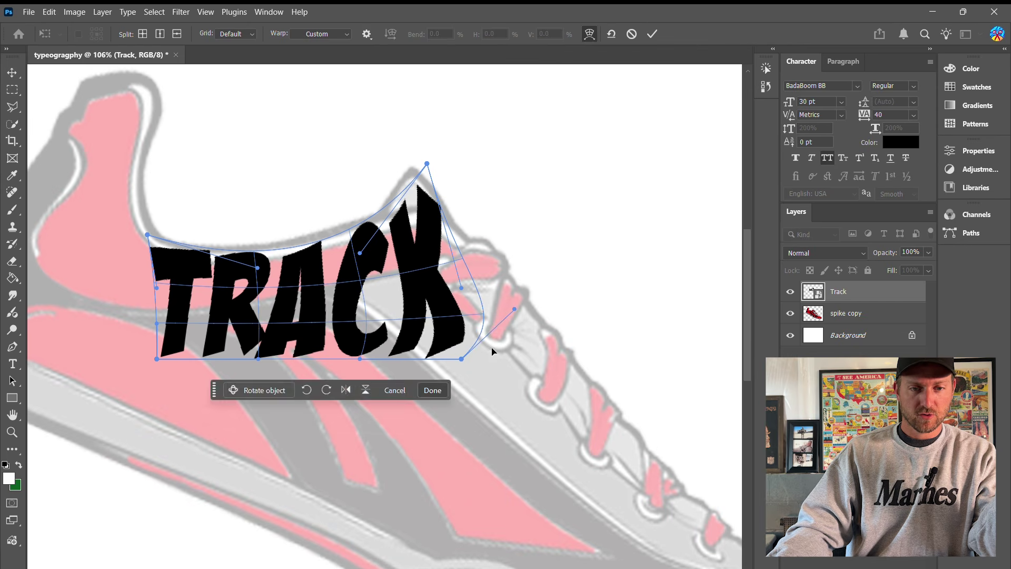
left_click_drag(461, 358, 598, 336)
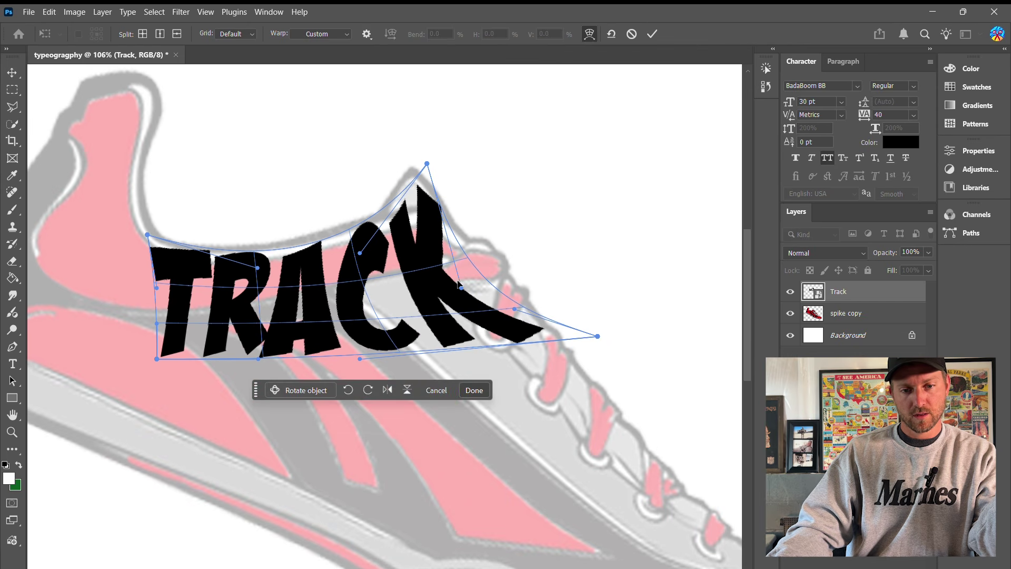
left_click_drag(462, 288, 490, 272)
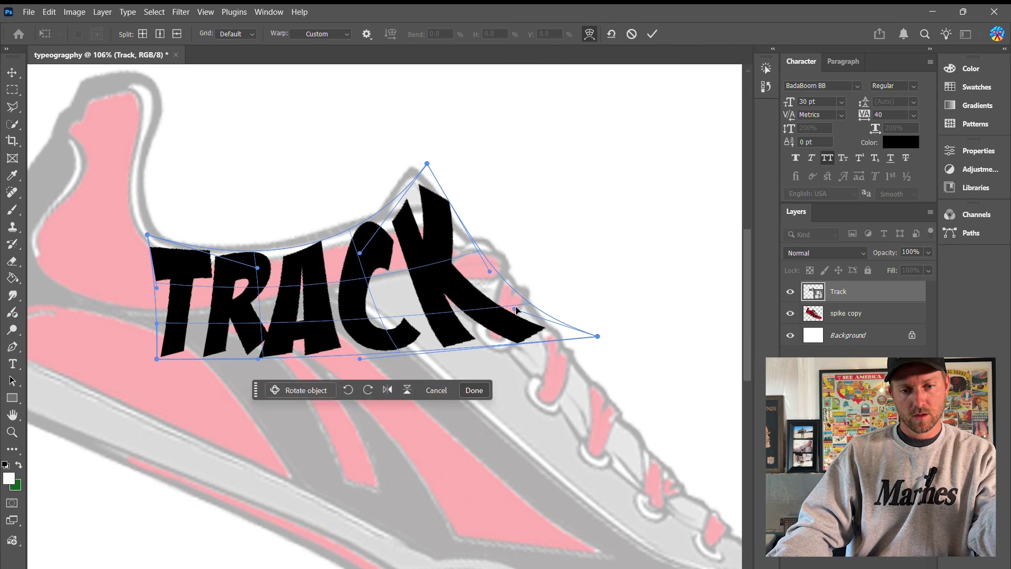
left_click_drag(516, 309, 538, 283)
left_click_drag(427, 164, 410, 152)
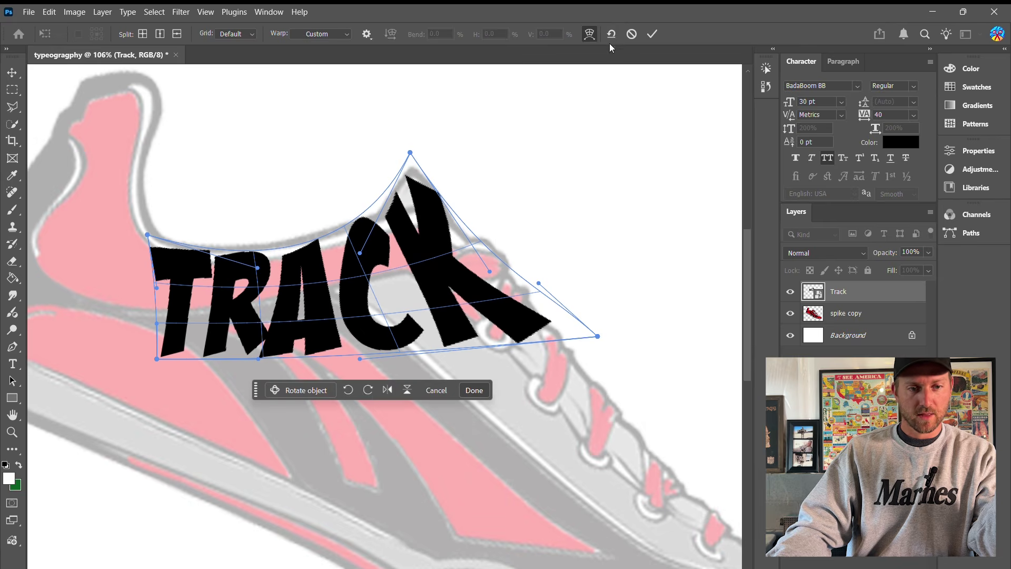
left_click(652, 34)
- Add the text FIELD and place it below and to the right of TRACK, near the shoe's laces
key("ctrl+0")
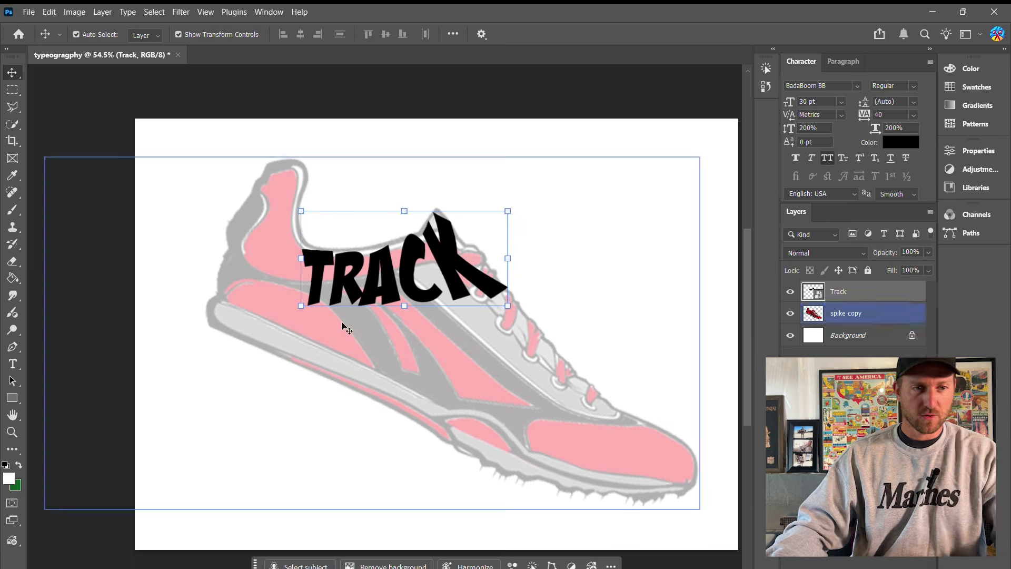
left_click(15, 365)
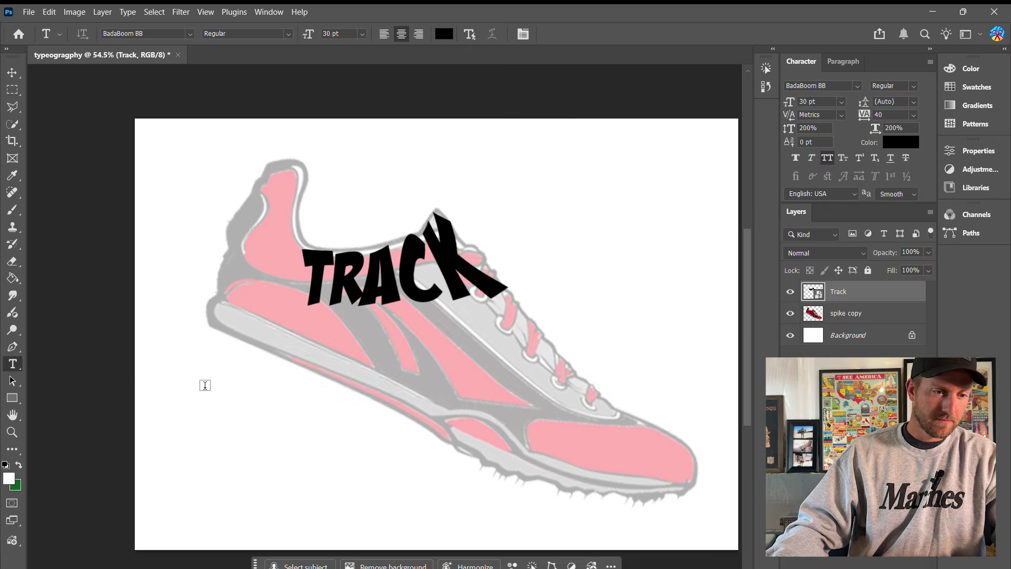
left_click_drag(200, 388, 590, 495)
type("FIELD")
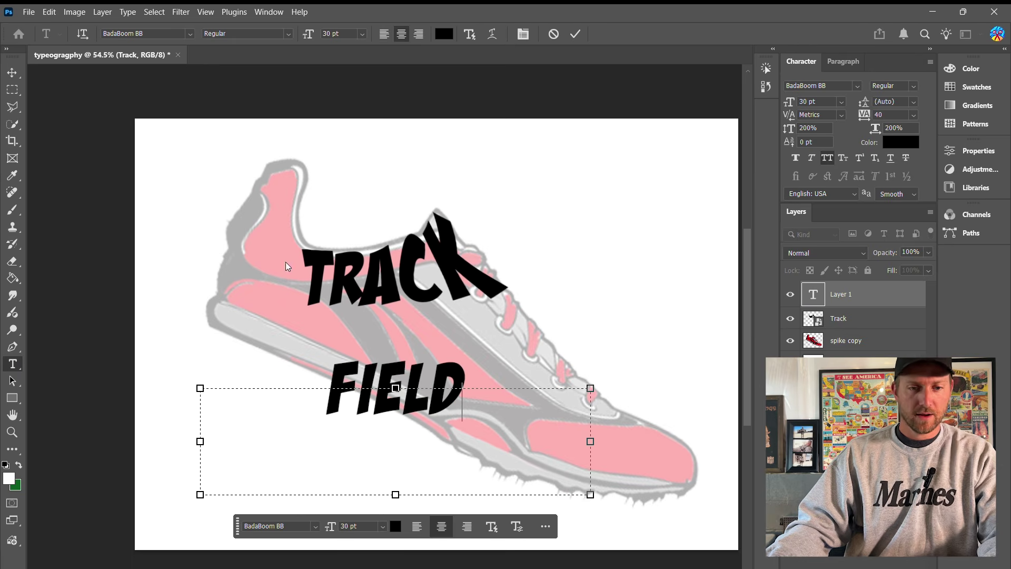
key("ctrl+Return")
key("v")
left_click_drag(444, 377, 537, 359)
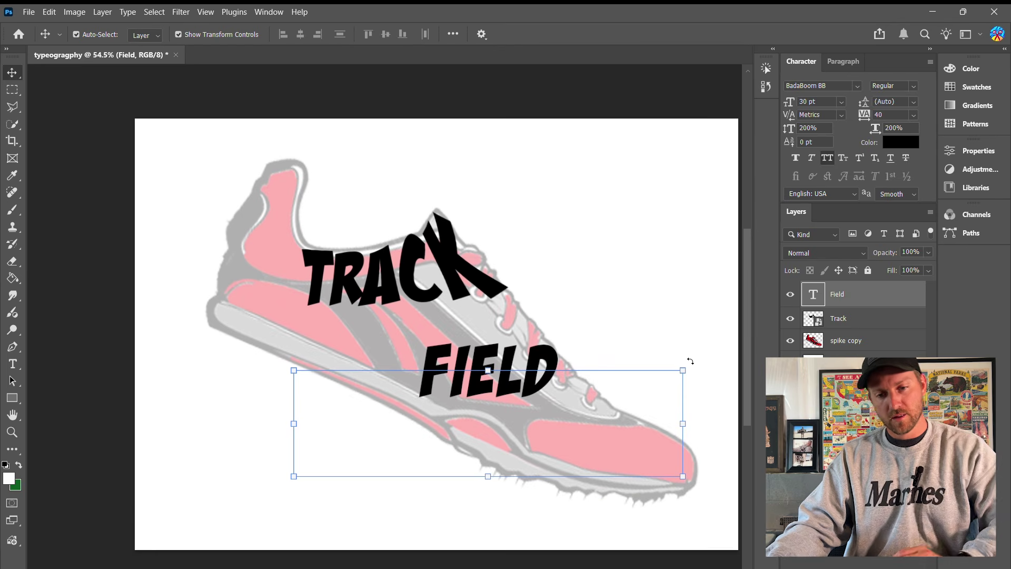
- Rotate and scale the FIELD text to run down along the laces at 31.38 pt, and convert its layer to a smart object
left_click_drag(682, 423, 644, 484)
mouse_move(557, 423)
left_mouse_down()
mouse_move(557, 395)
mouse_move(562, 405)
left_mouse_up()
left_click(652, 34)
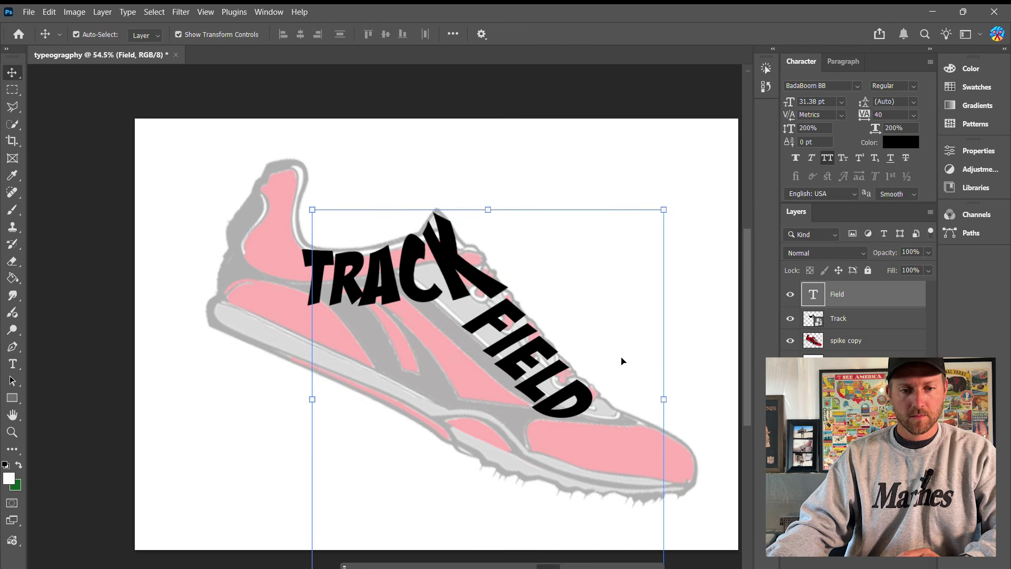
right_click(836, 300)
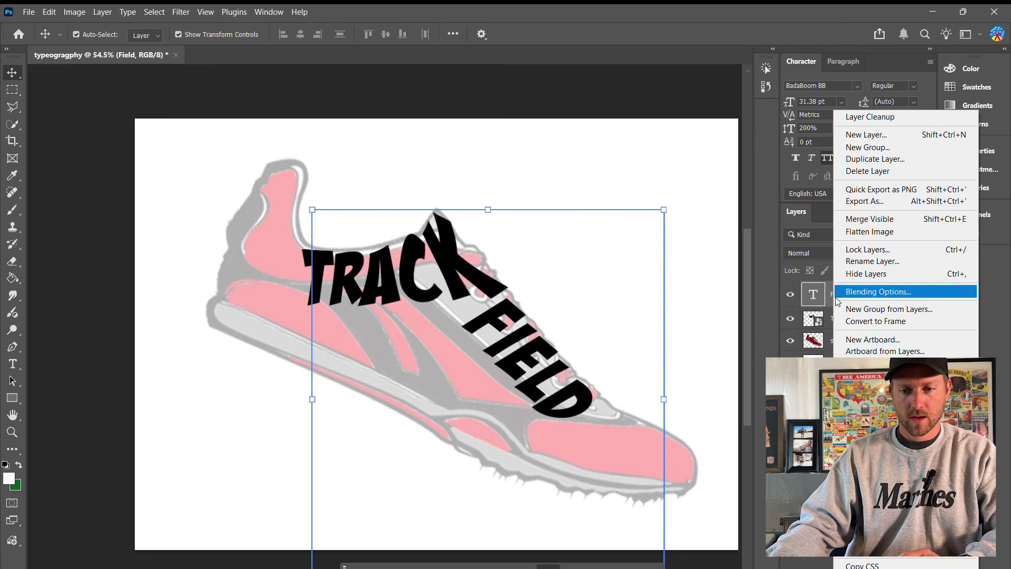
left_click(890, 368)
- Warp the Field layer slightly to fit the lace area, pulling its lower-right corner outward, and commit the warp
left_click(49, 11)
mouse_move(107, 327)
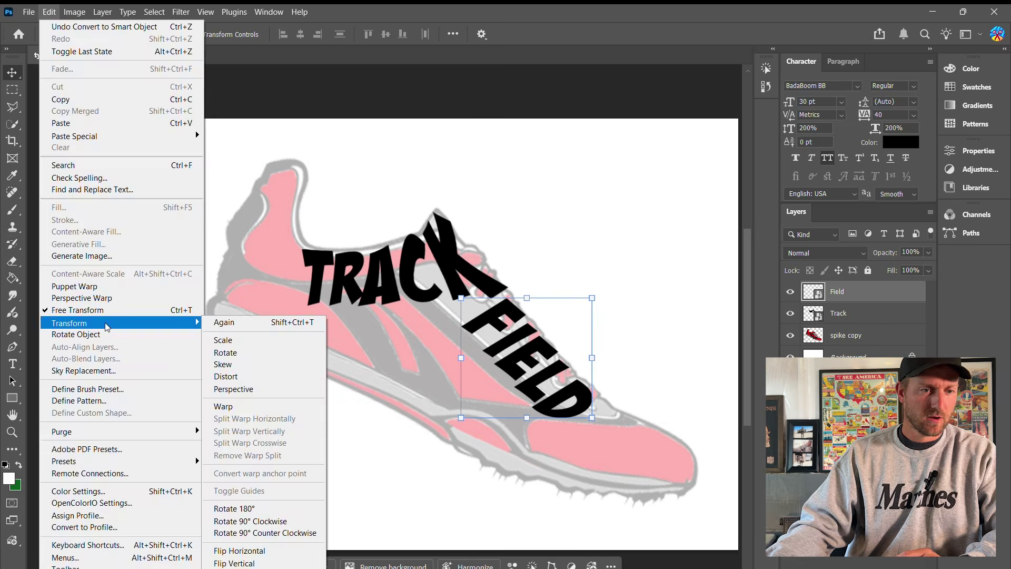
left_click(224, 406)
scroll(474, 343, "up", 3)
left_click_drag(477, 363, 494, 375)
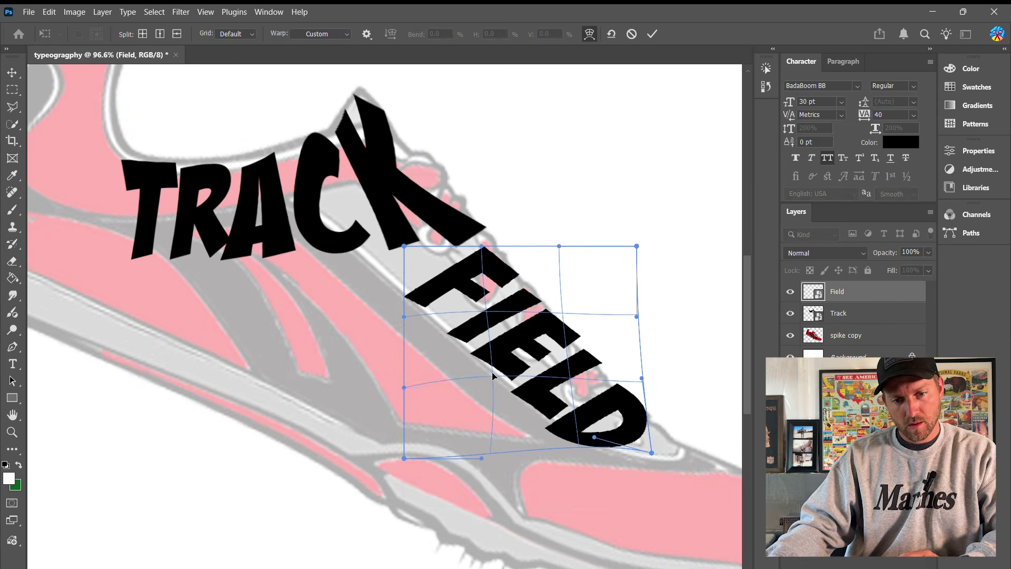
scroll(663, 253, "down", 3)
key("Return")
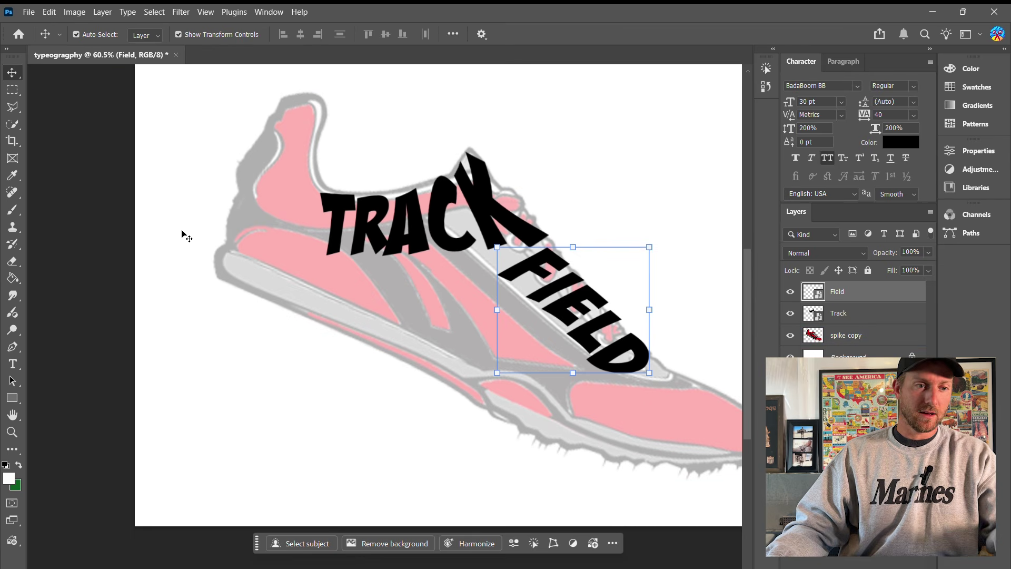
- Add the text Jump and move it to the left of TRACK, over the shoe's heel
scroll(415, 295, "right", 3)
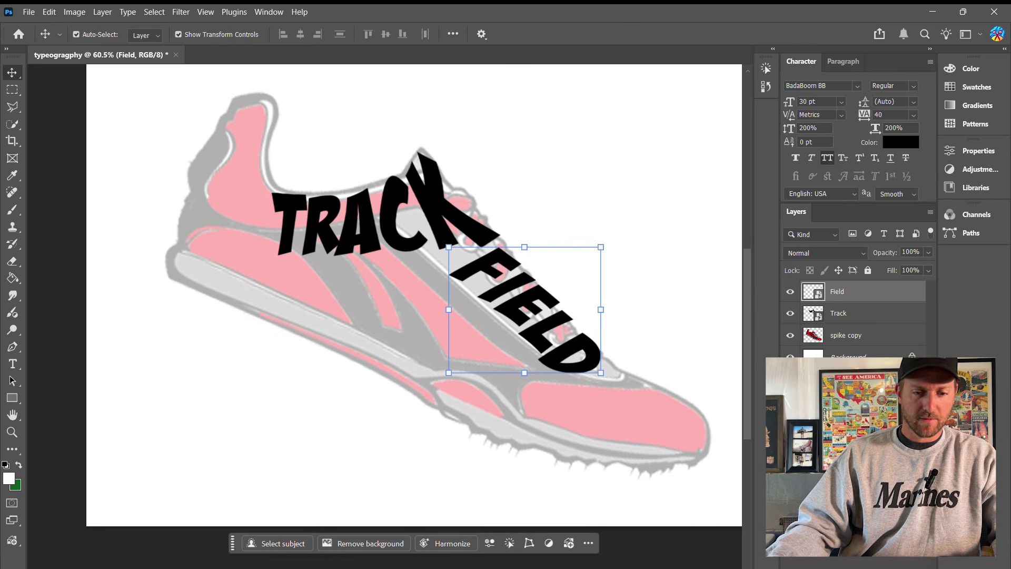
left_click(12, 364)
left_click_drag(325, 287, 524, 375)
type("Jump")
left_click(12, 72)
left_click_drag(416, 295, 203, 247)
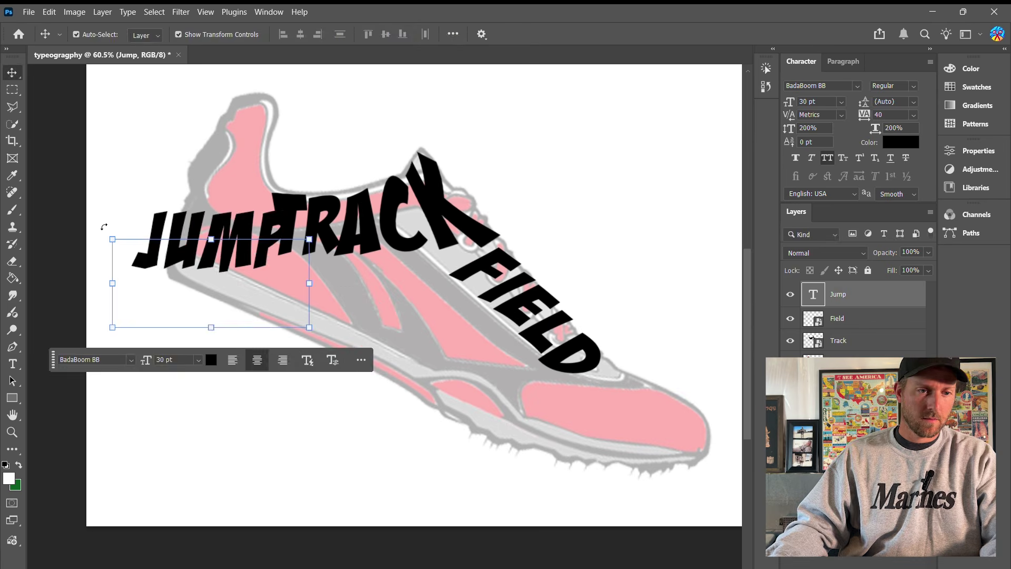
- Rotate the Jump text to run up the shoe's heel, stretch its vertical scale to 244%, and position it over the heel
left_click_drag(103, 226, 125, 366)
left_click_drag(194, 245, 232, 169)
double_click(242, 198)
left_click_drag(789, 128, 812, 128)
left_click(12, 73)
left_click_drag(226, 195, 229, 209)
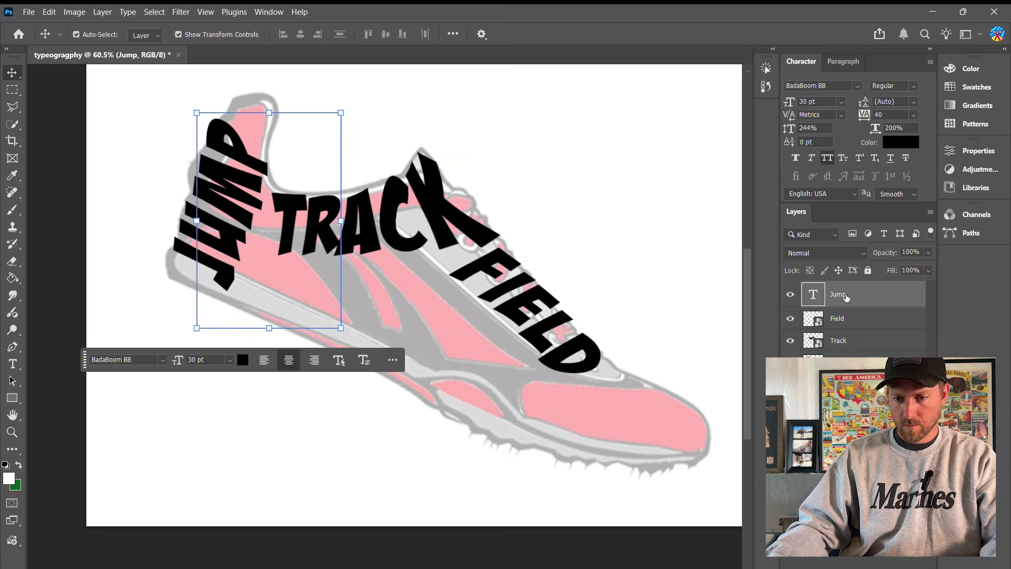
- Convert the Jump layer to a smart object and warp its upper end to curve with the heel collar
right_click(846, 298)
left_click(885, 236)
scroll(217, 165, "up", 5)
key("ctrl+t")
left_click(590, 34)
scroll(289, 337, "down", 4)
left_click_drag(275, 180, 395, 73)
left_click_drag(219, 180, 215, 177)
left_click_drag(164, 280, 127, 229)
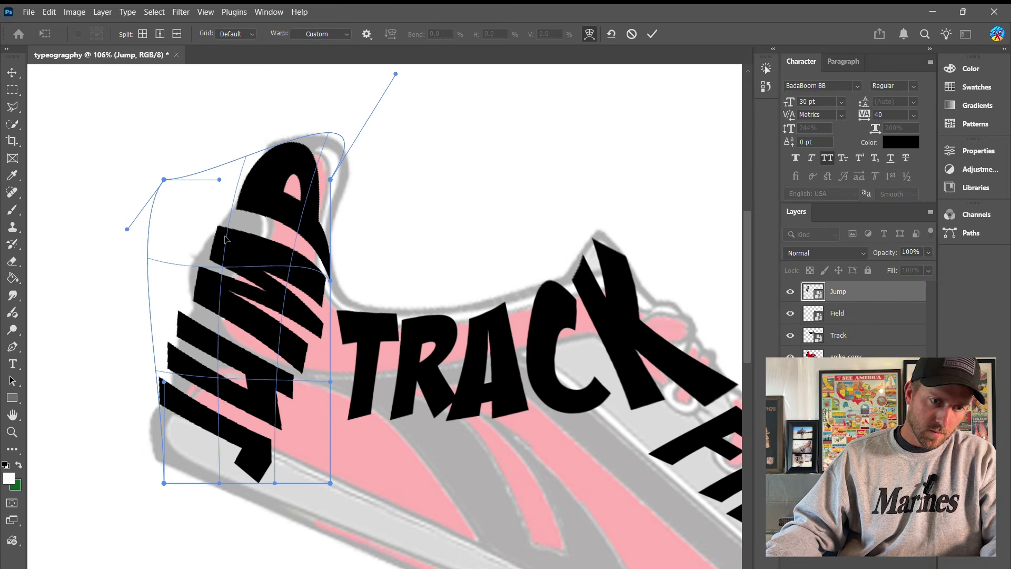
- Bulge the Jump text's right side toward TRACK, pull its lower edge down along the heel, and commit the warp
left_click_drag(330, 382, 364, 381)
left_click_drag(275, 483, 261, 507)
left_click_drag(219, 483, 211, 492)
left_click(653, 35)
- Add the text Throw and place it below TRACK, over the middle of the shoe's side
scroll(484, 233, "down", 6)
left_click(12, 364)
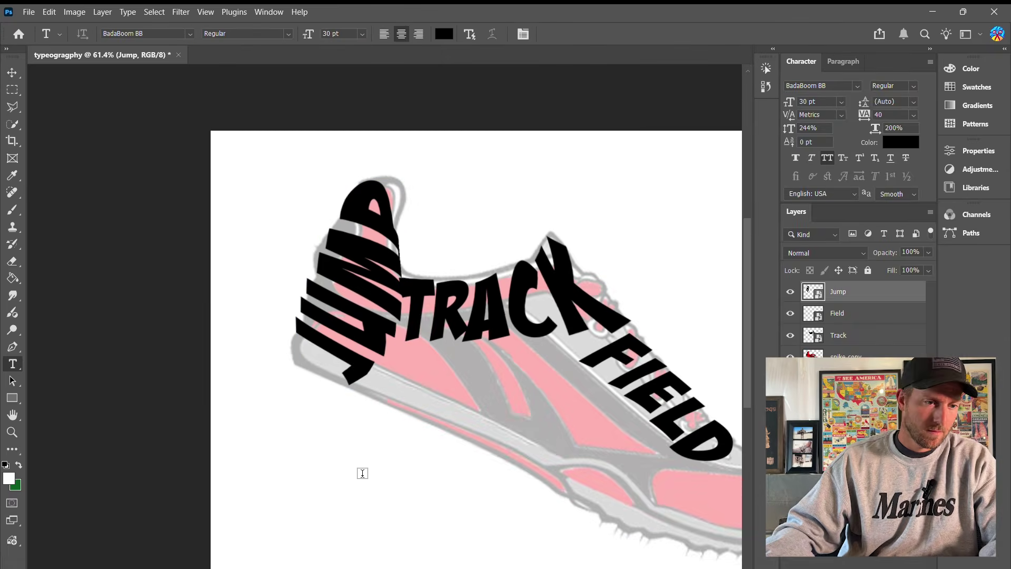
left_click_drag(295, 465, 580, 549)
type("Throw")
left_click(12, 73)
scroll(472, 428, "down", 3)
left_click_drag(458, 450, 520, 387)
- Convert the Throw layer to a smart object, warp it to follow the sole's slope beneath TRACK, and commit the warp
right_click(846, 294)
left_click(890, 258)
left_click(49, 12)
left_click(222, 382)
scroll(506, 457, "up", 4)
scroll(387, 392, "down", 3)
scroll(387, 392, "up", 2)
left_click_drag(645, 395, 591, 492)
left_click_drag(247, 325, 231, 327)
left_click_drag(247, 186, 239, 183)
left_click(538, 523)
- Add the text Hurdle with a vertical scale of 321% and place it over the shoe's toe
scroll(537, 514, "down", 8)
left_click(12, 364)
left_click_drag(234, 385, 459, 447)
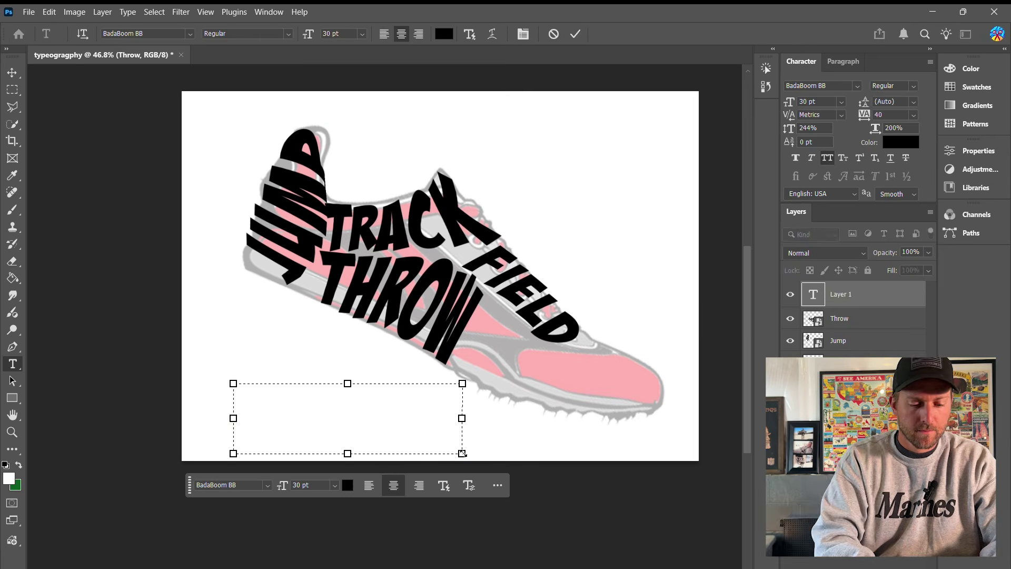
type("Hurdle")
left_click_drag(346, 416, 544, 416)
- Convert the Hurdle layer to a smart object, warp it to fit the toe's contour beside THROW, and commit the warp
right_click(849, 295)
left_click(890, 258)
left_click(49, 12)
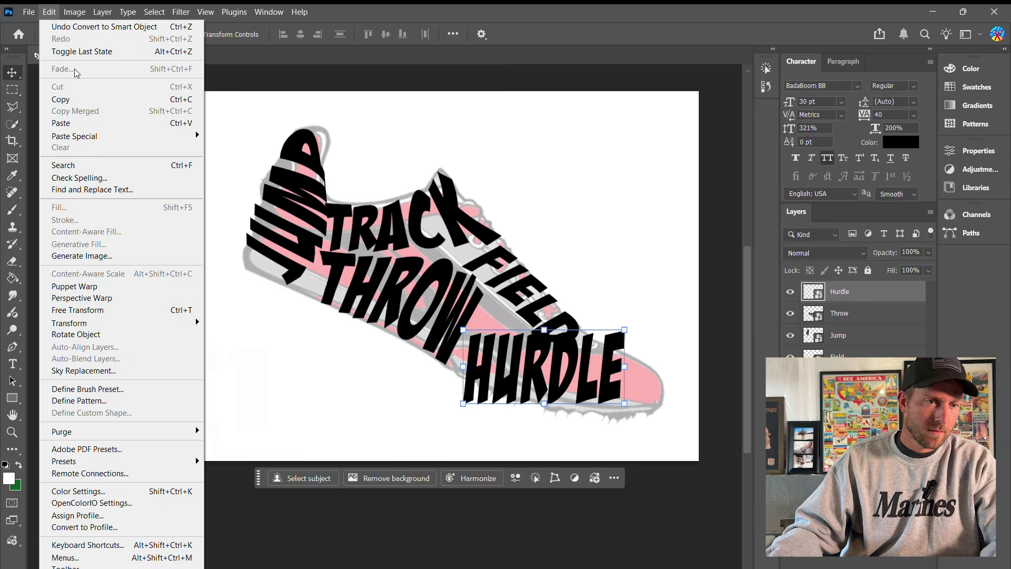
left_click(221, 382)
scroll(559, 341, "up", 4)
scroll(558, 341, "right", 2)
left_click_drag(635, 321, 627, 363)
left_click_drag(635, 473, 633, 503)
left_click_drag(303, 321, 328, 275)
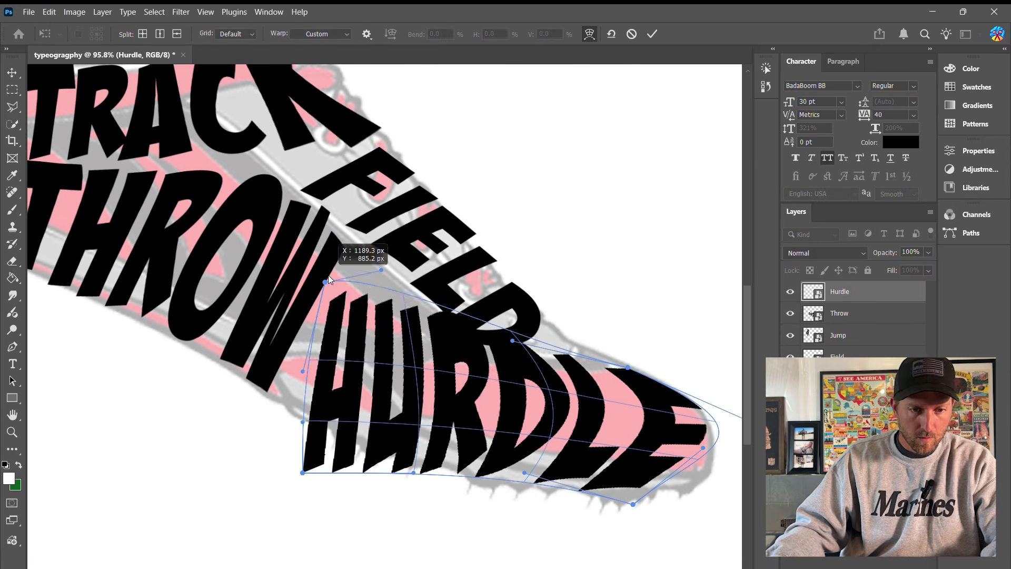
key("Return")
- Group all the word layers, from Track up to Hurdle, into one layer group
key("ctrl+0")
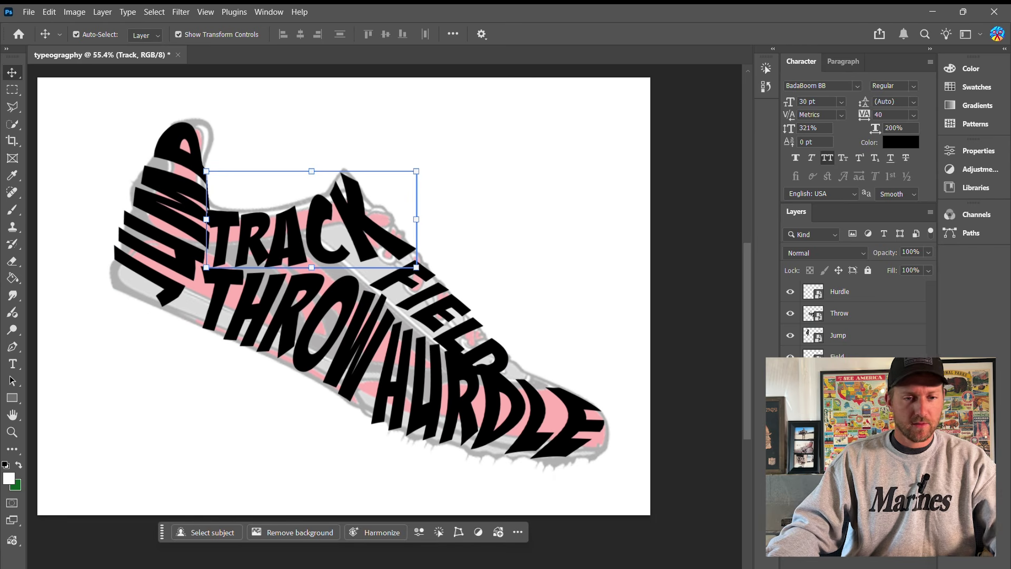
left_click(842, 293, "shift")
key("ctrl+g")
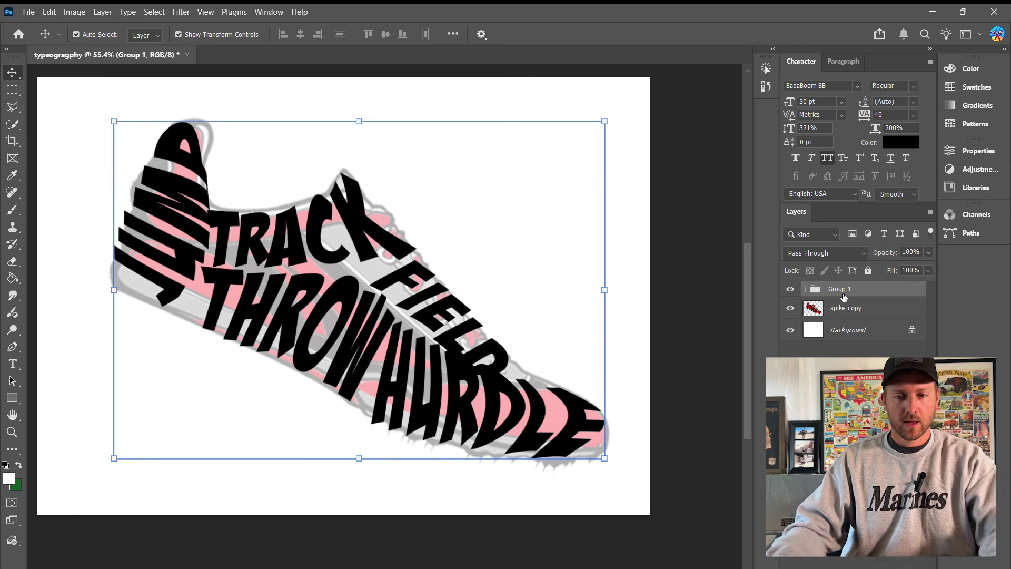